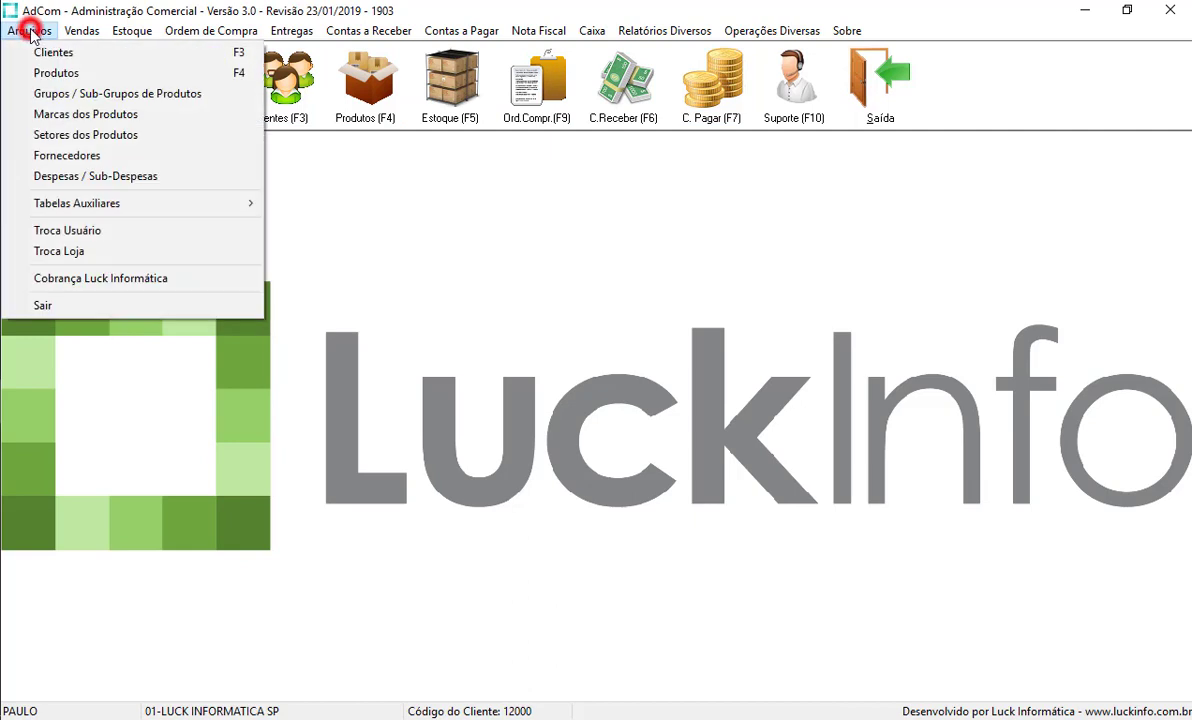
- Close the Contas a Receber menu and bring up the Arquivos › Tabelas Auxiliares submenu
mouse_move(340, 32)
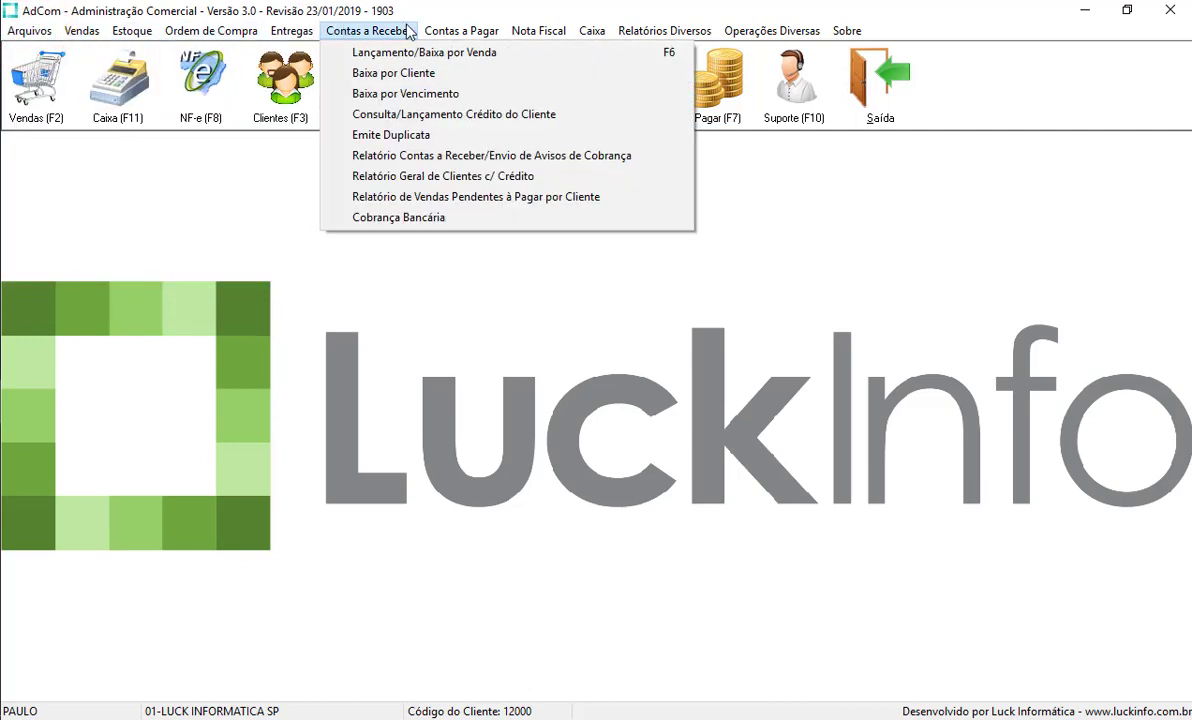
left_click(510, 397)
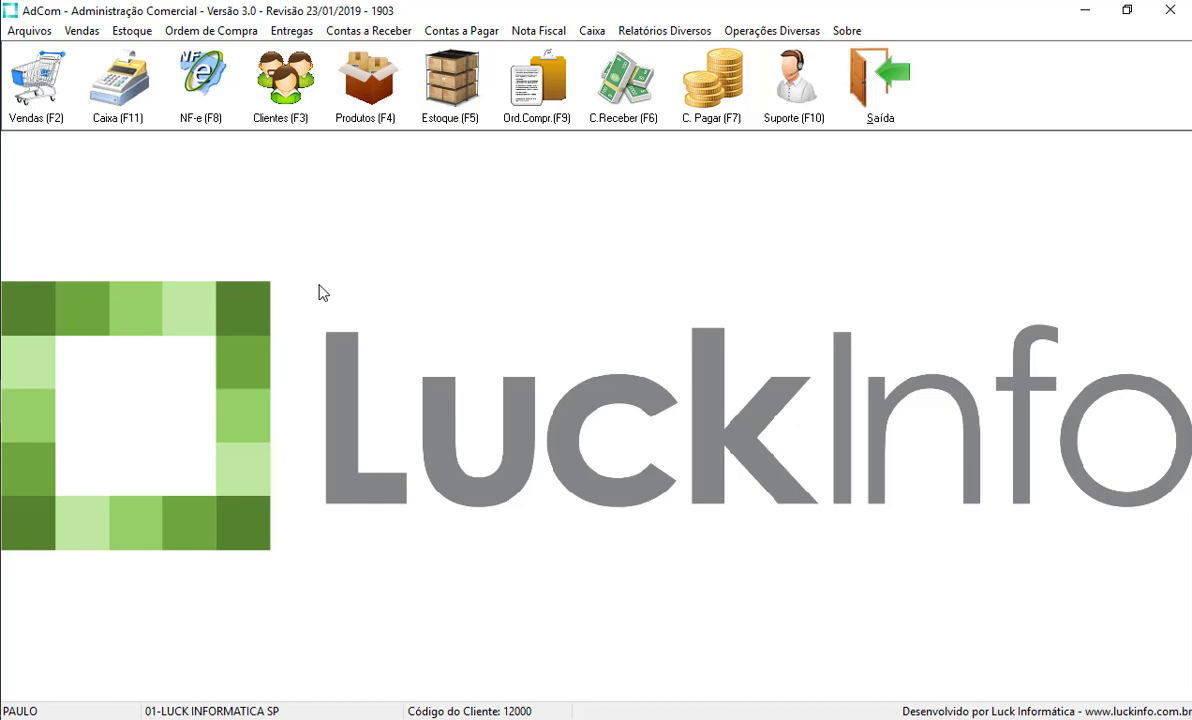
left_click(29, 30)
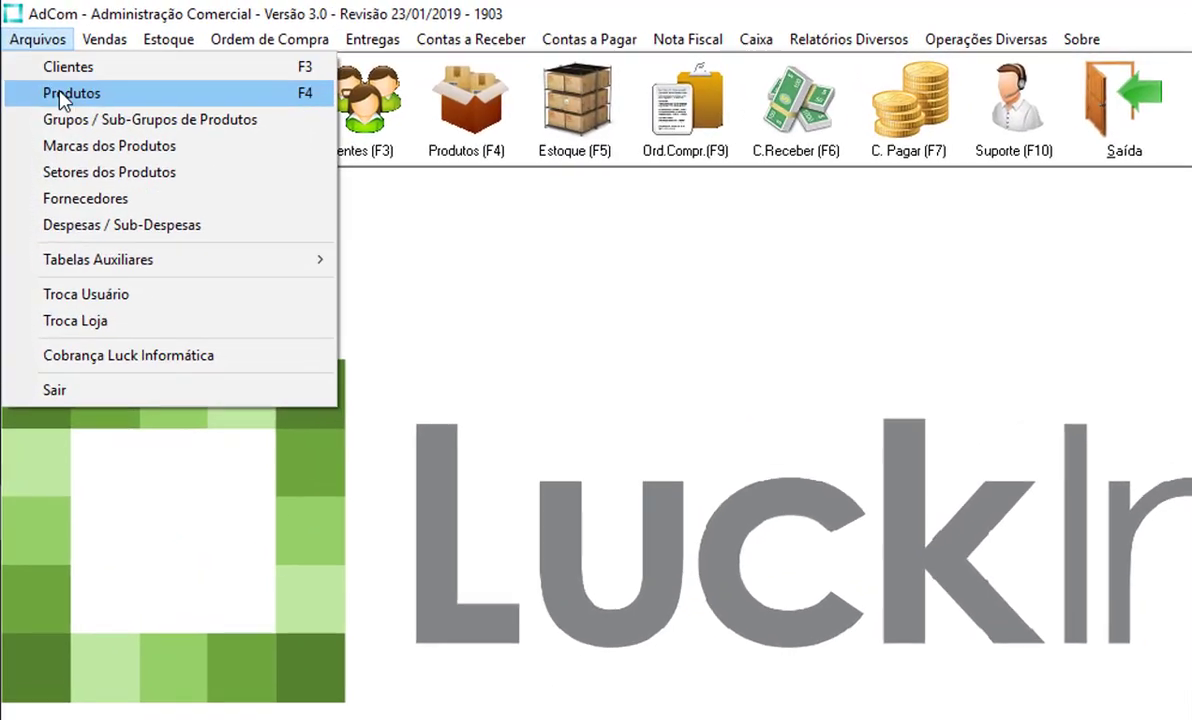
mouse_move(118, 271)
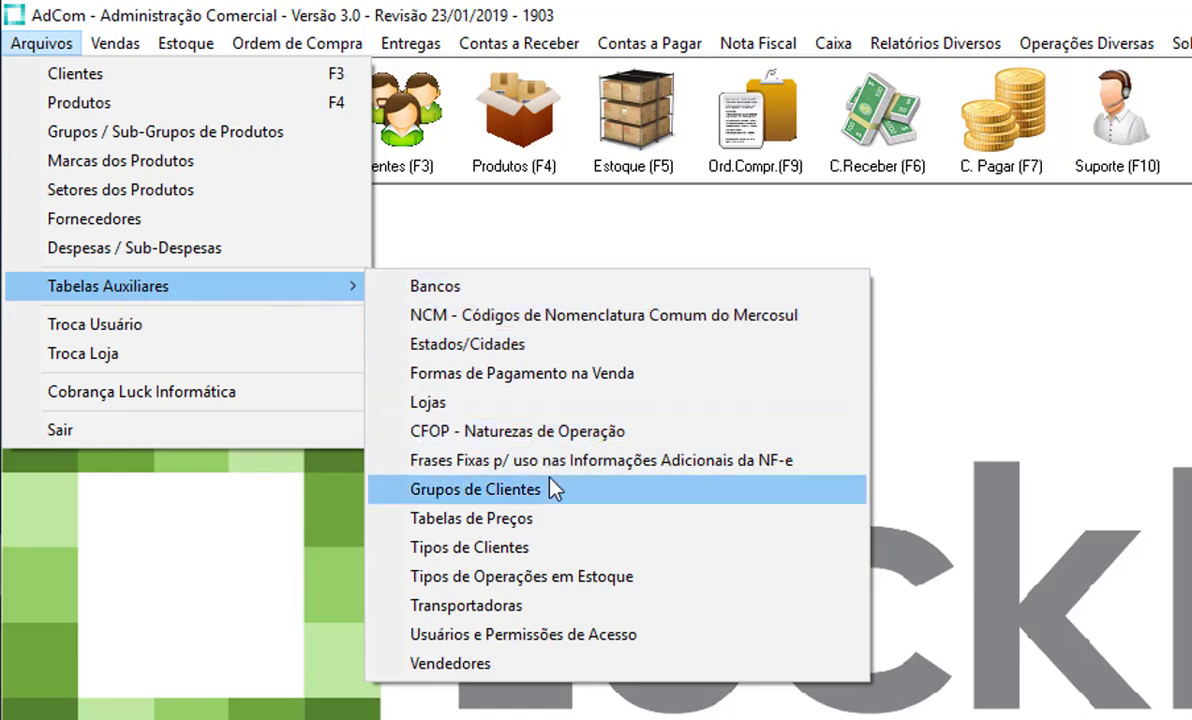
- Open Usuários e Permissões de Acesso and begin a blank new user record with Novo
left_click(700, 636)
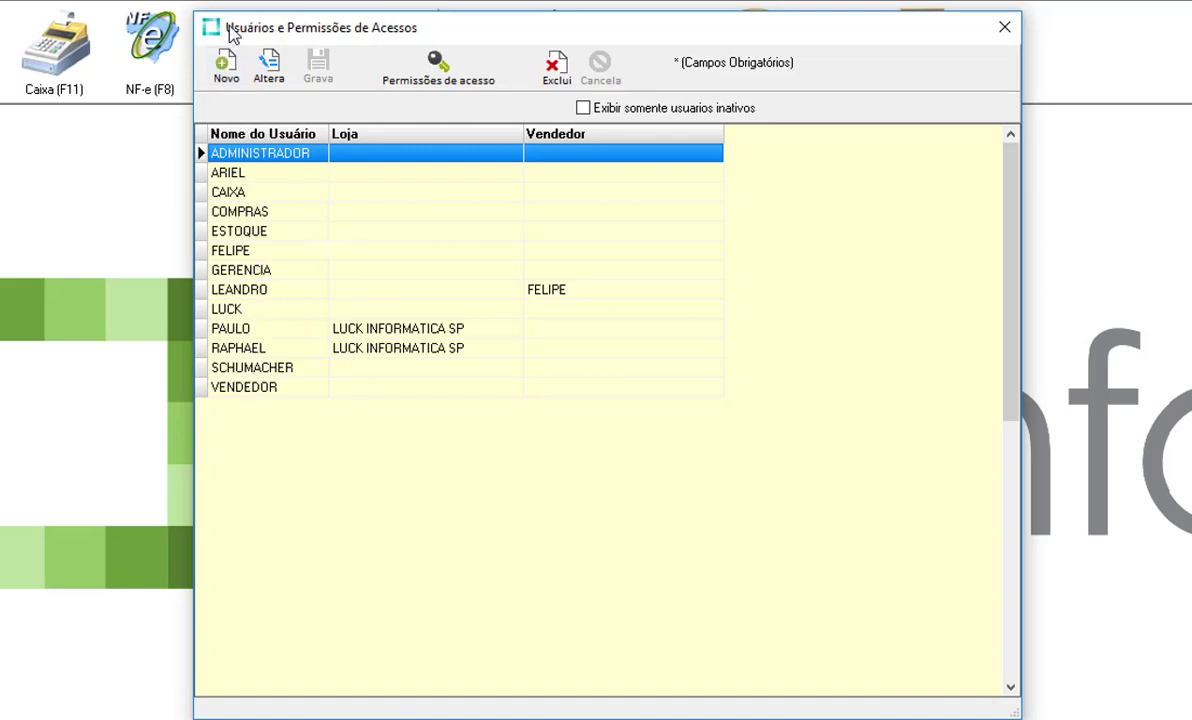
left_click(226, 64)
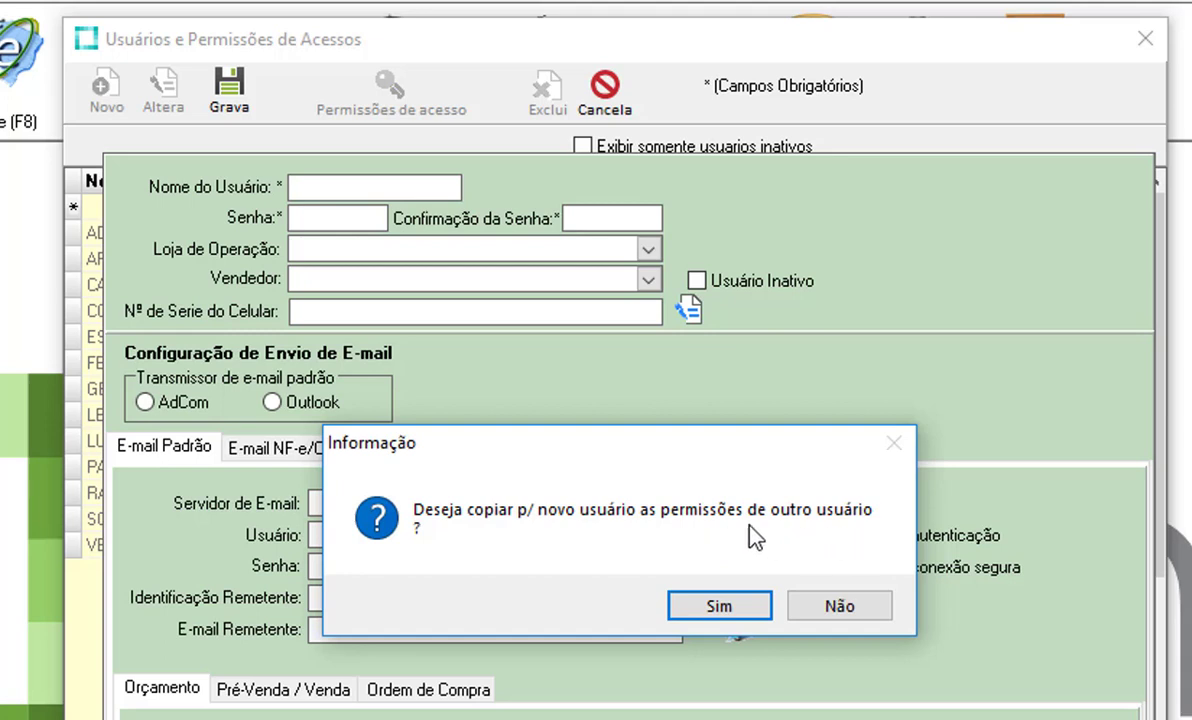
- Decline copying permissions, enter the new user name, then type and confirm the account password
left_click(838, 610)
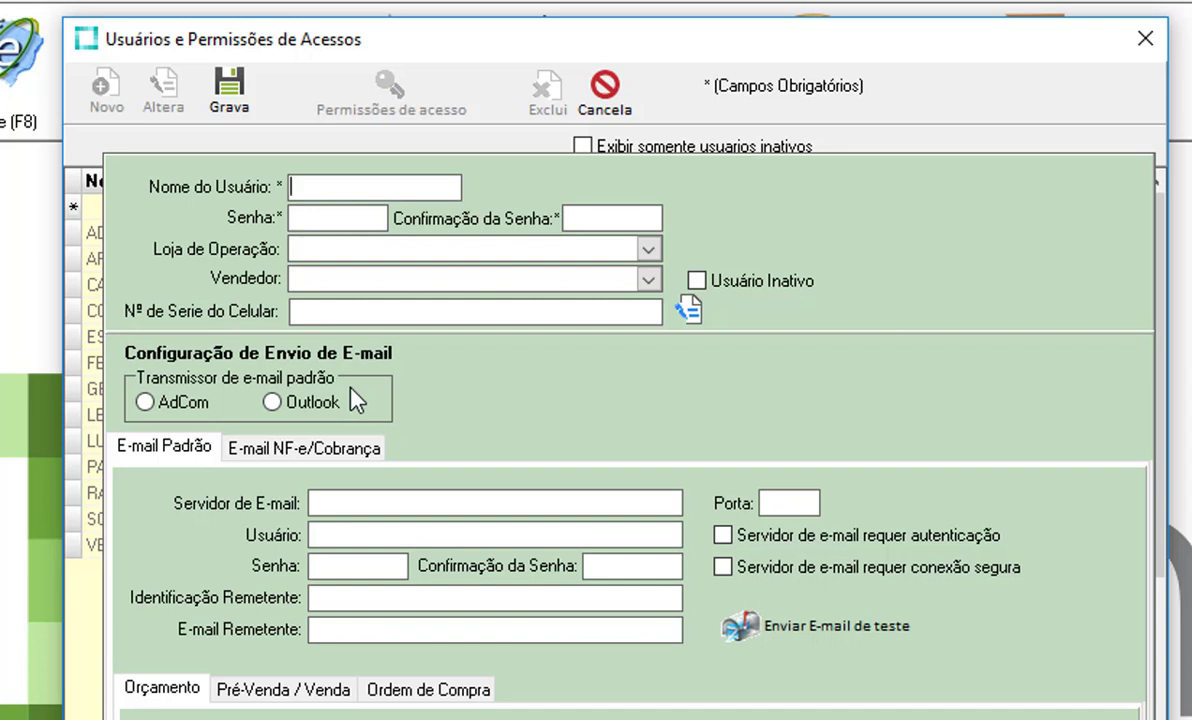
left_click(389, 185)
type("RODRIGO")
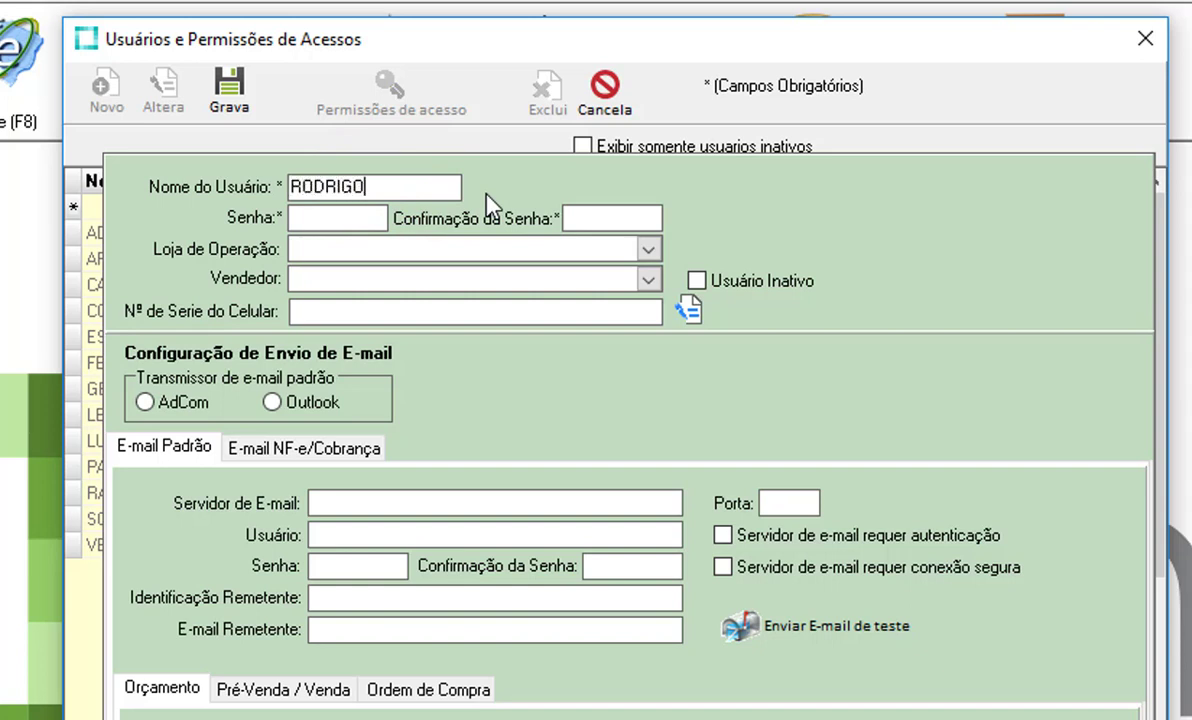
key("Tab")
type("1234567")
key("Tab")
type("12")
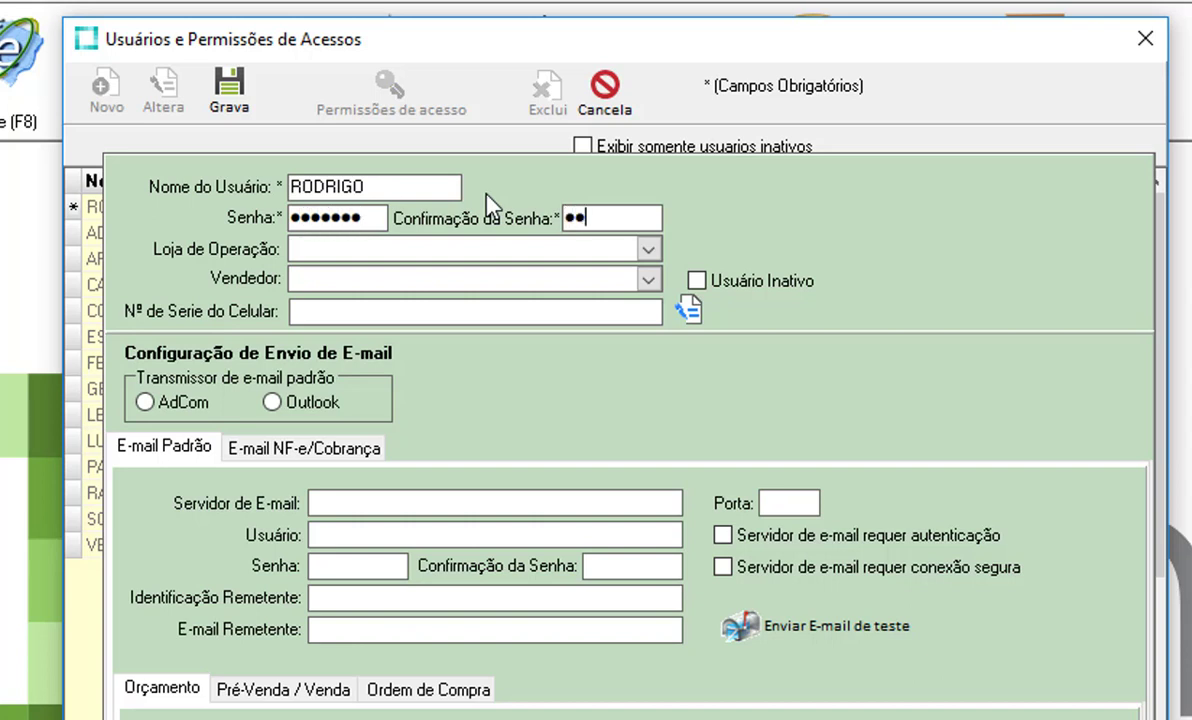
type("34567")
- Save the new user and open his Tabela de Permissões de Acesso às Rotinas
left_click(230, 86)
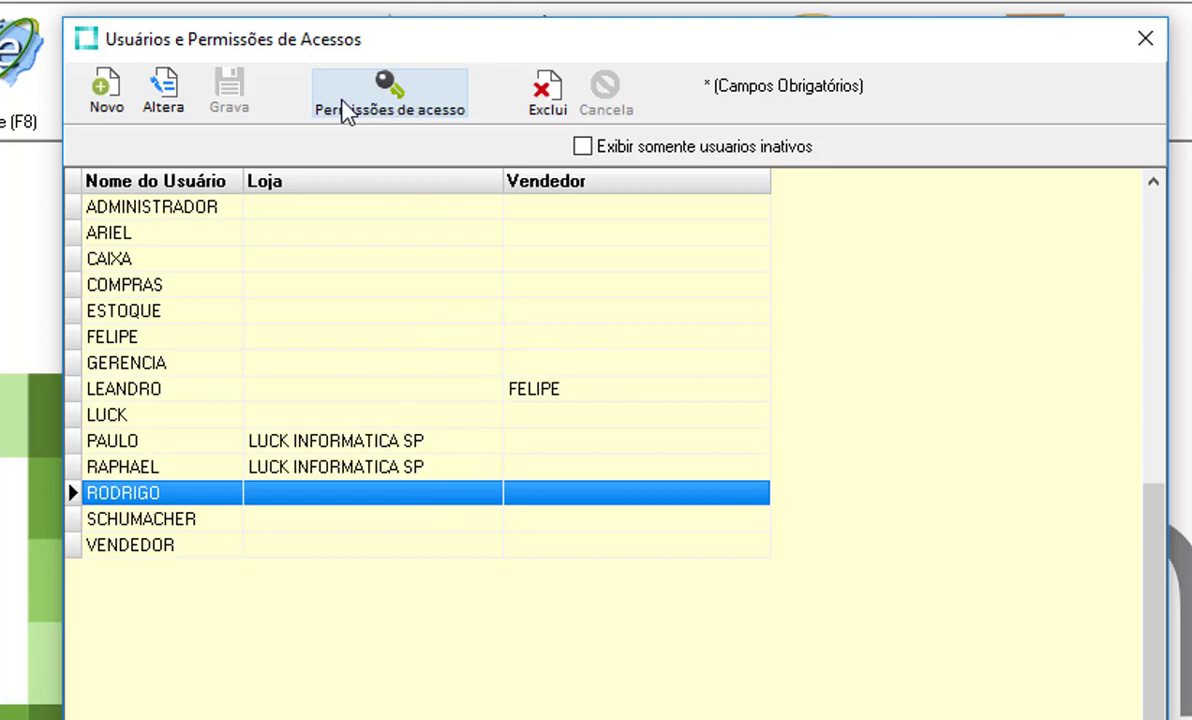
left_click(440, 103)
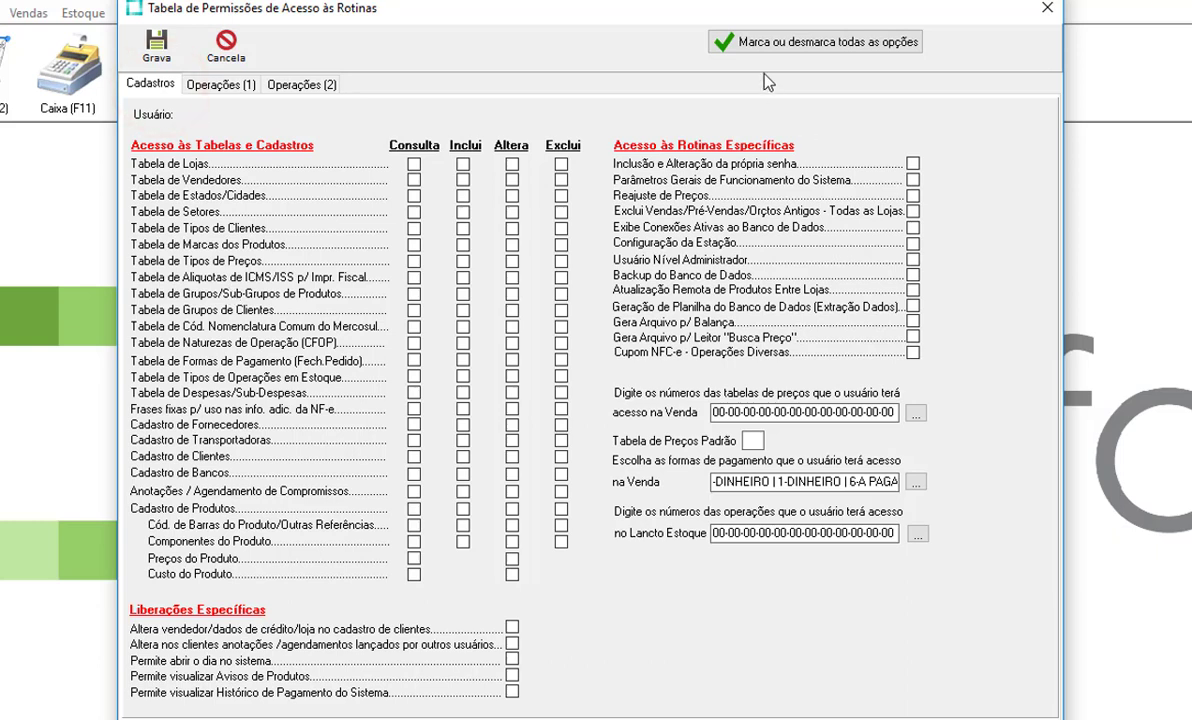
- Clear all permissions, then allow only Consulta and Inclui on Cadastro de Clientes
left_click(811, 44)
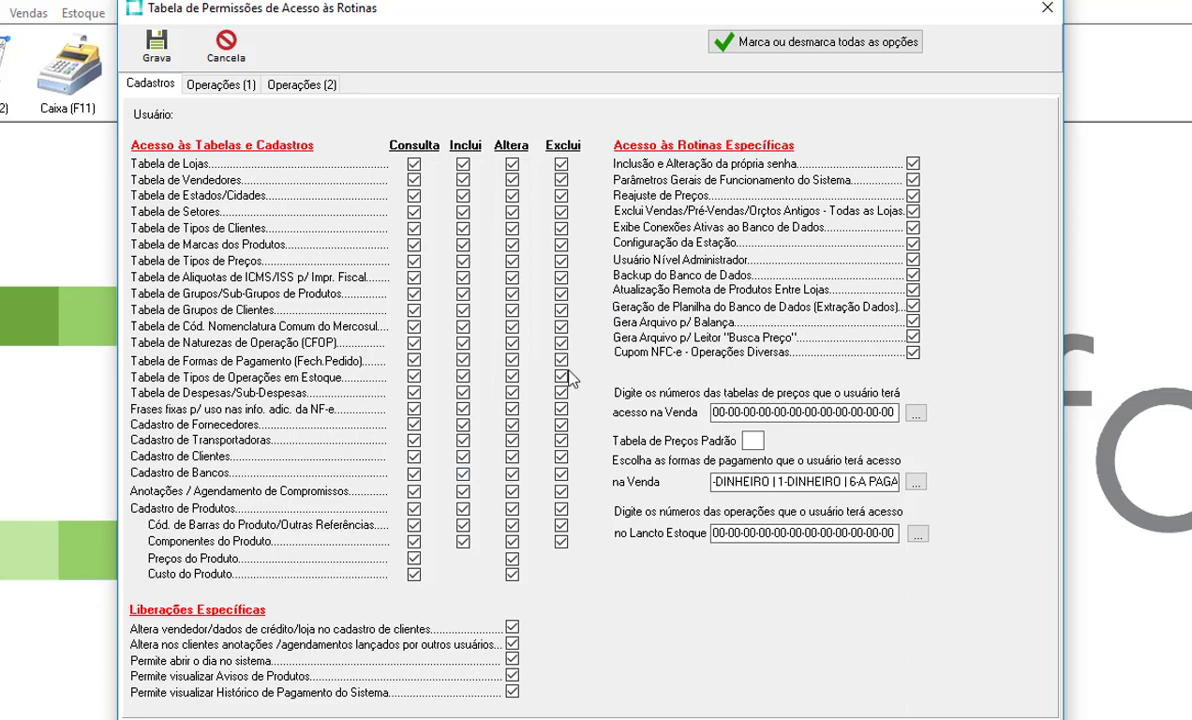
left_click(834, 40)
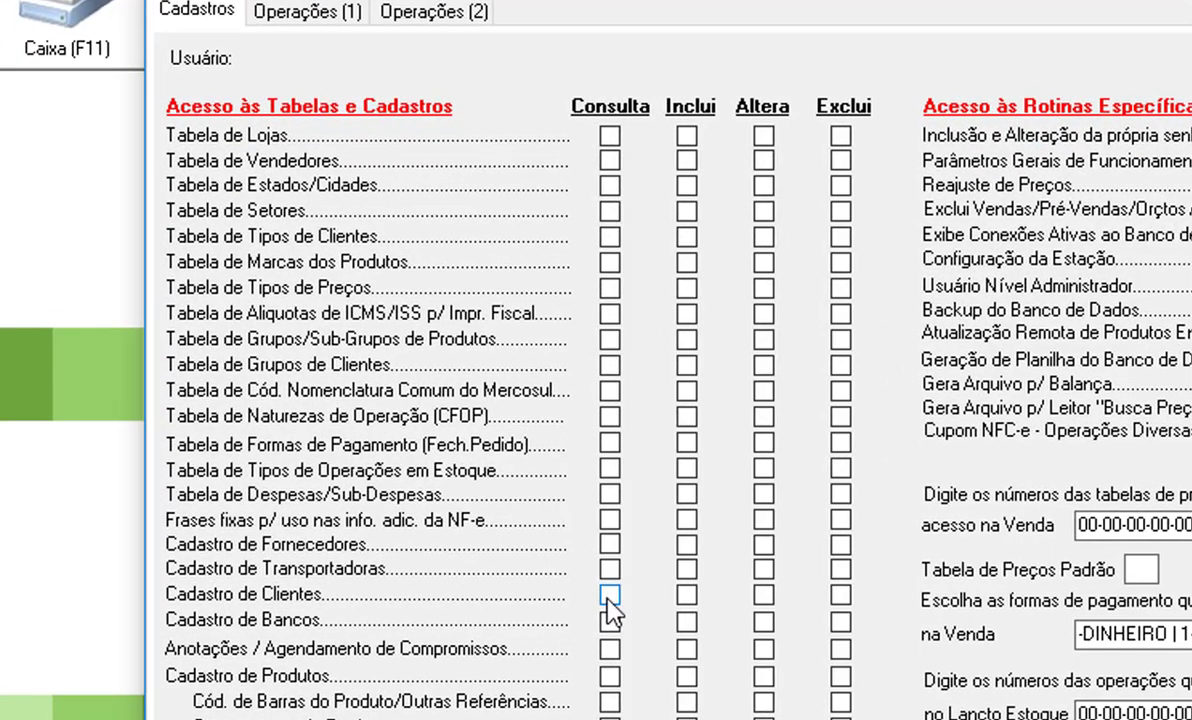
left_click(416, 462)
left_click(690, 593)
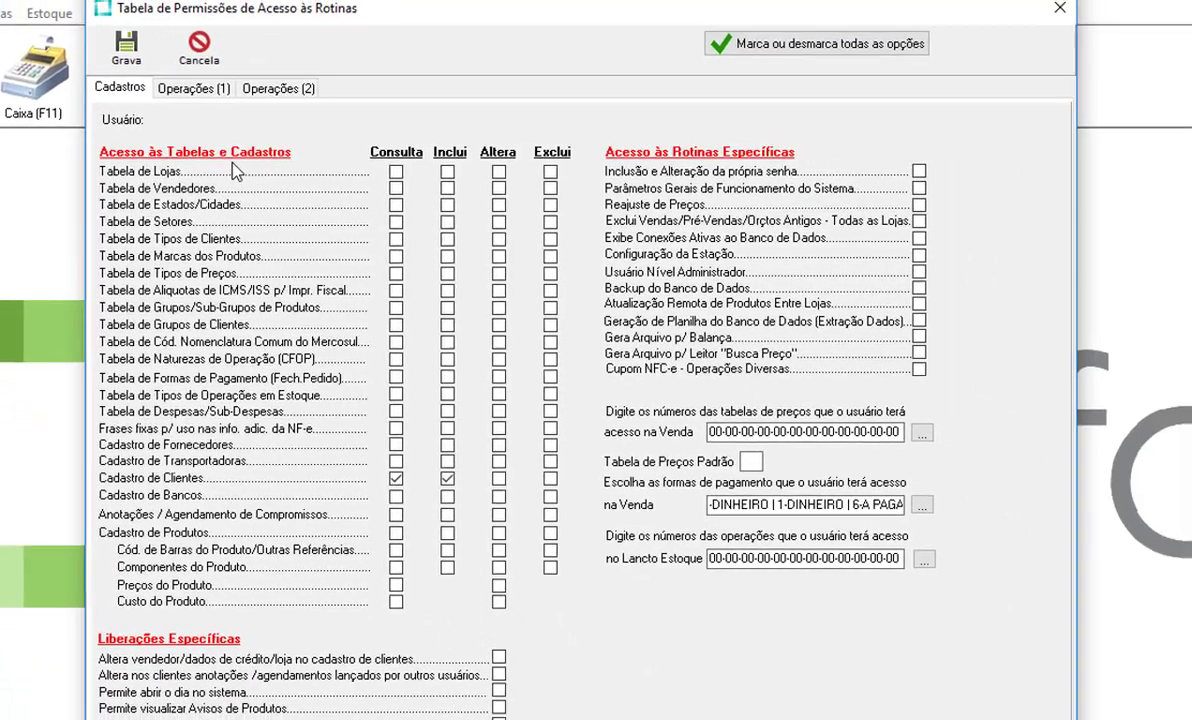
left_click(307, 12)
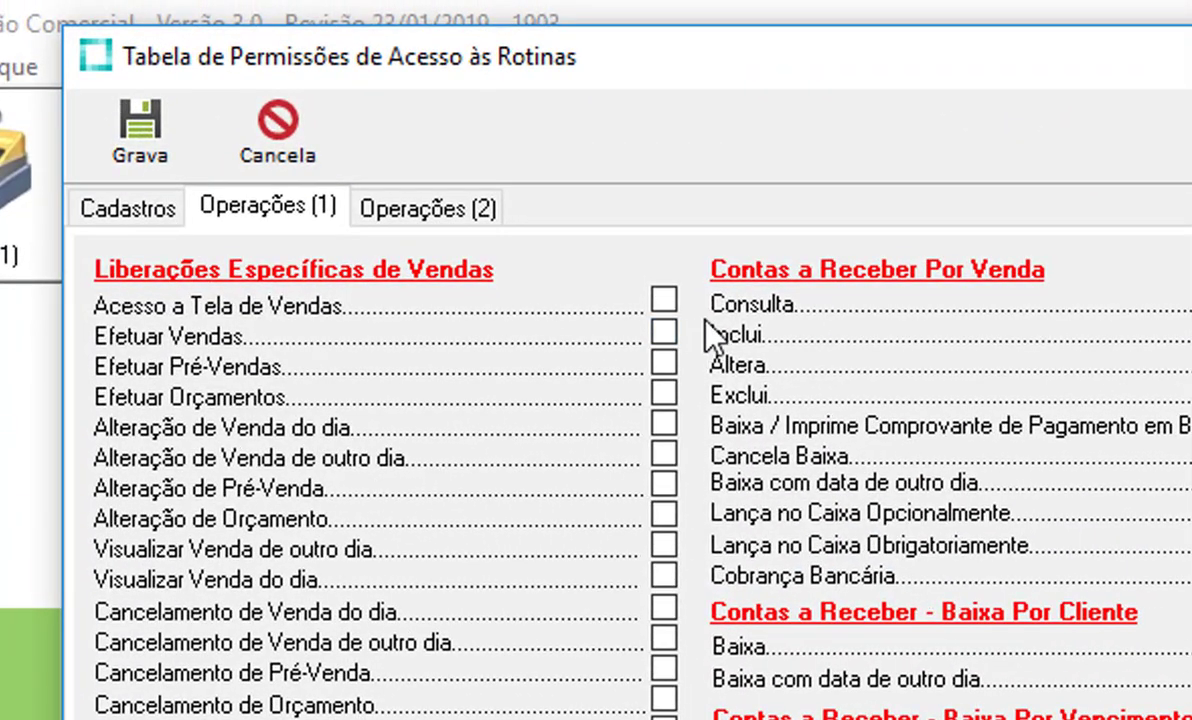
- Grant Acesso a Tela de Vendas and Efetuar Vendas on the Operações (1) page
left_click(666, 298)
left_click(672, 333)
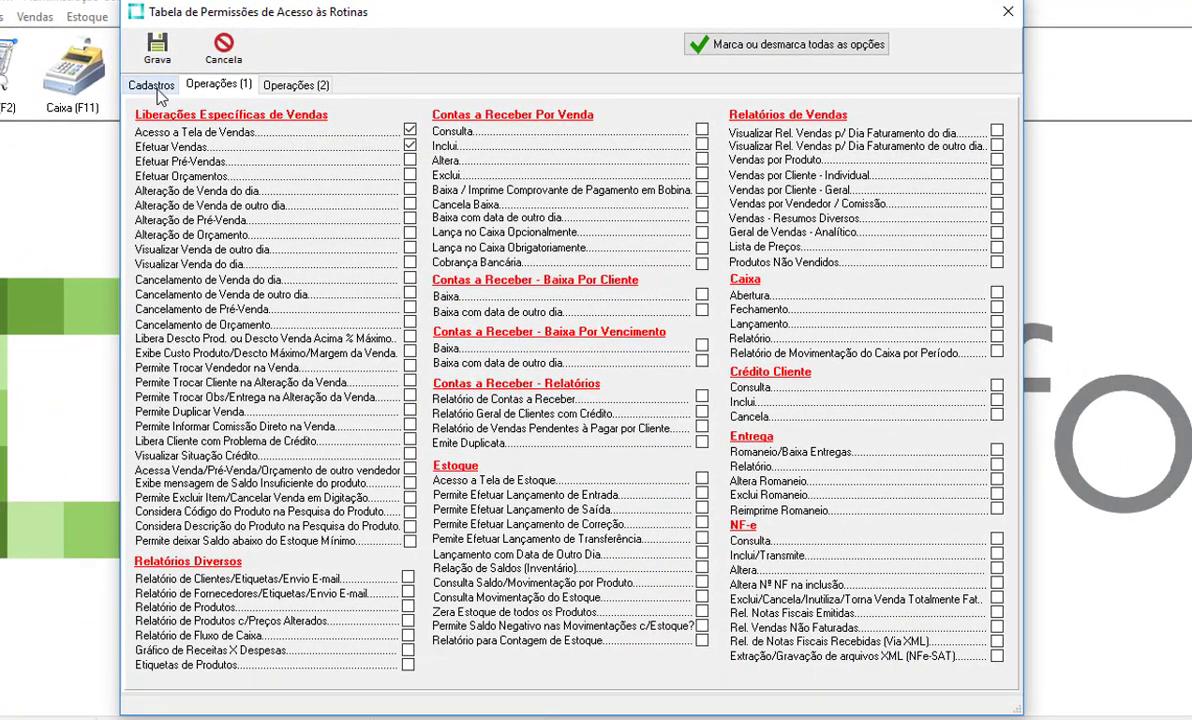
left_click(152, 86)
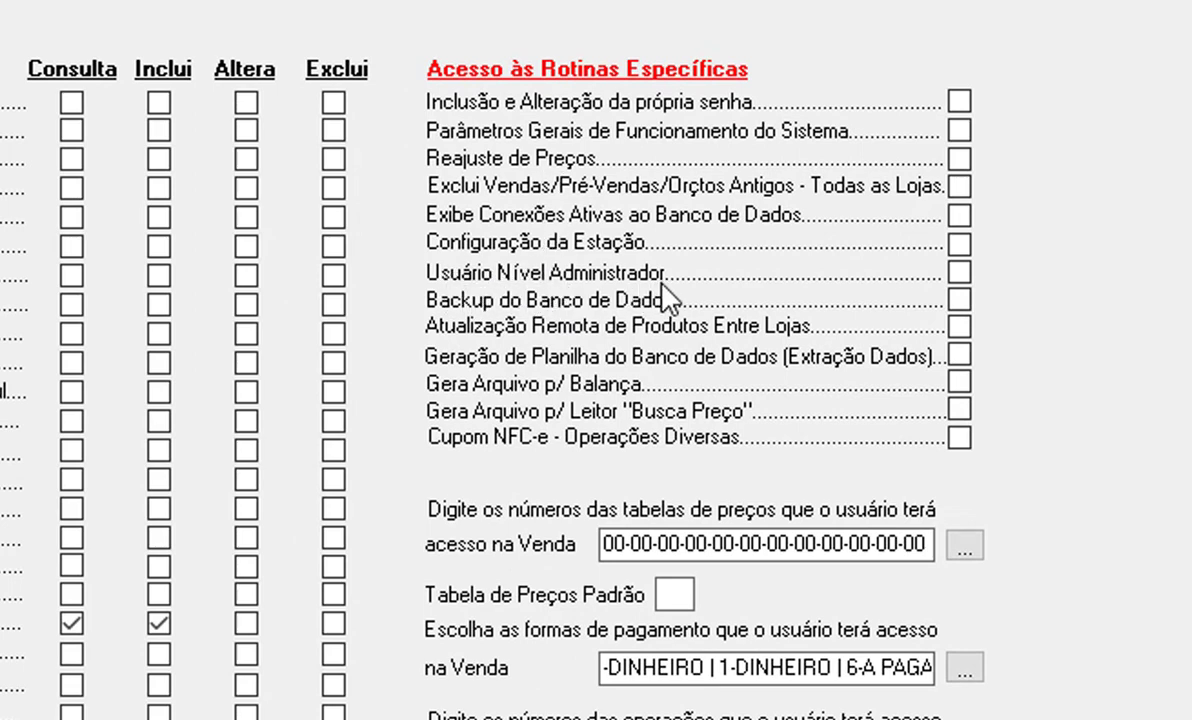
- Leave Usuário Nível Administrador unticked, allow Inclusão e Alteração da própria senha, and save
left_click(960, 274)
left_click(962, 277)
left_click(960, 101)
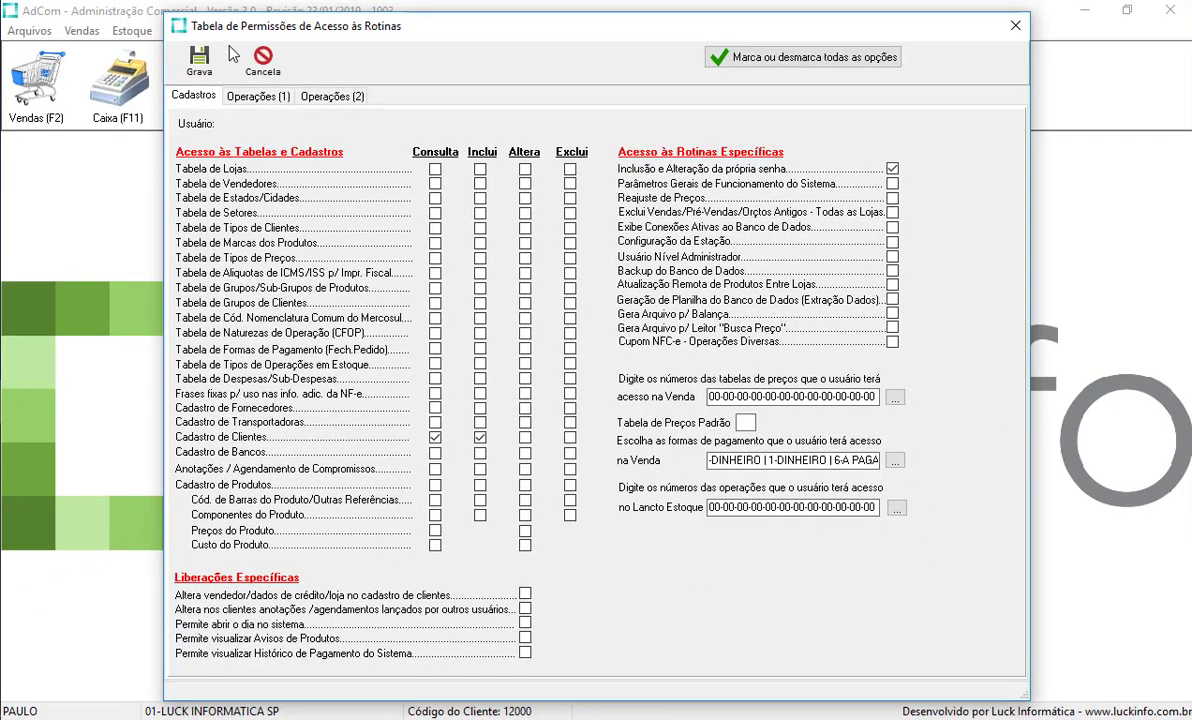
left_click(193, 55)
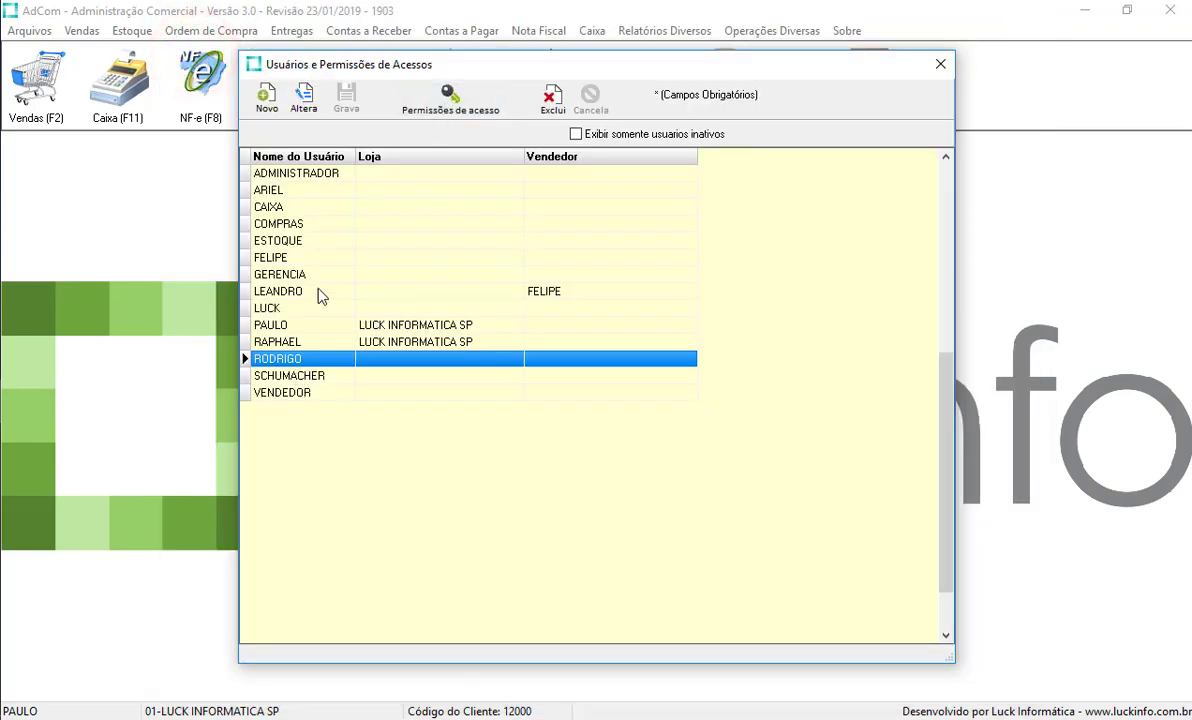
- Close the Usuários e Permissões de Acessos window and open the Arquivos menu
left_click(940, 64)
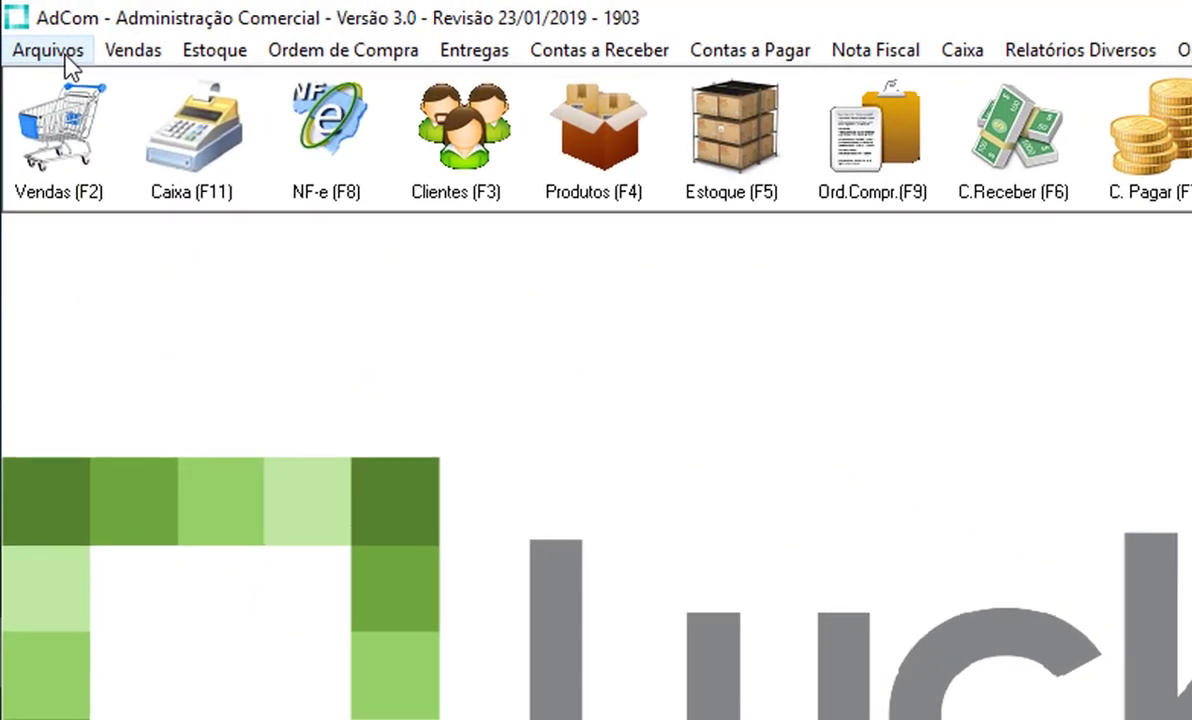
left_click(32, 8)
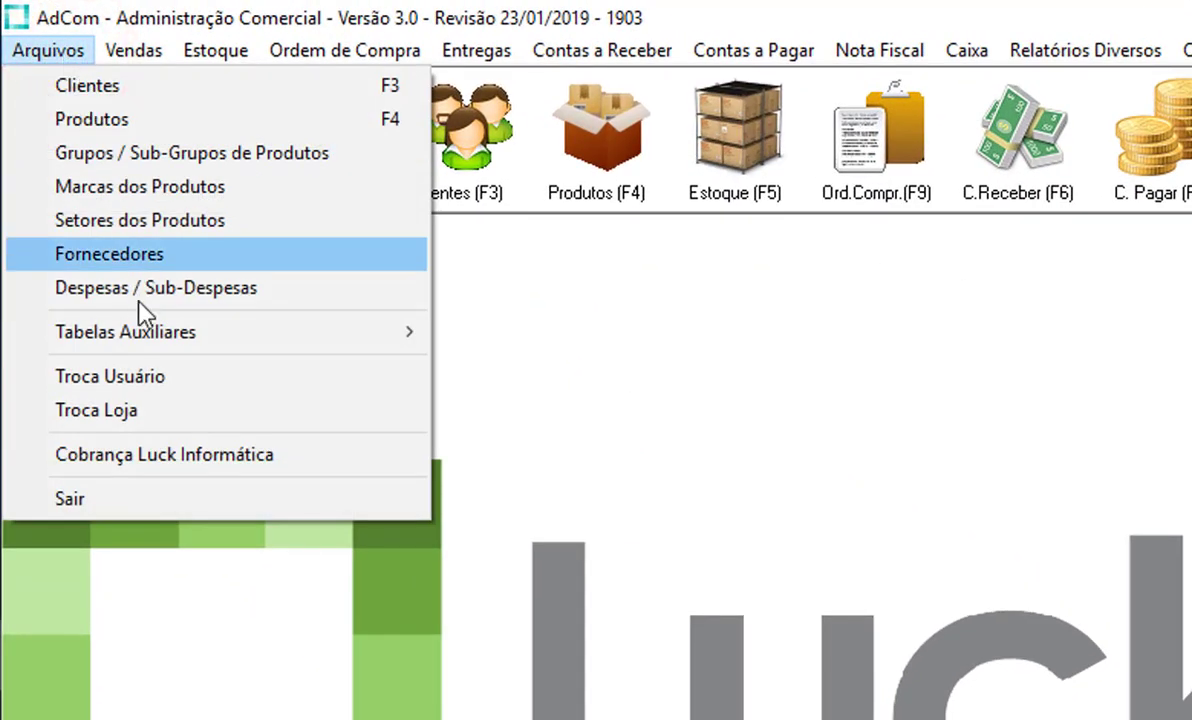
- Use Troca Usuário to log in with the new limited user name and password
left_click(168, 390)
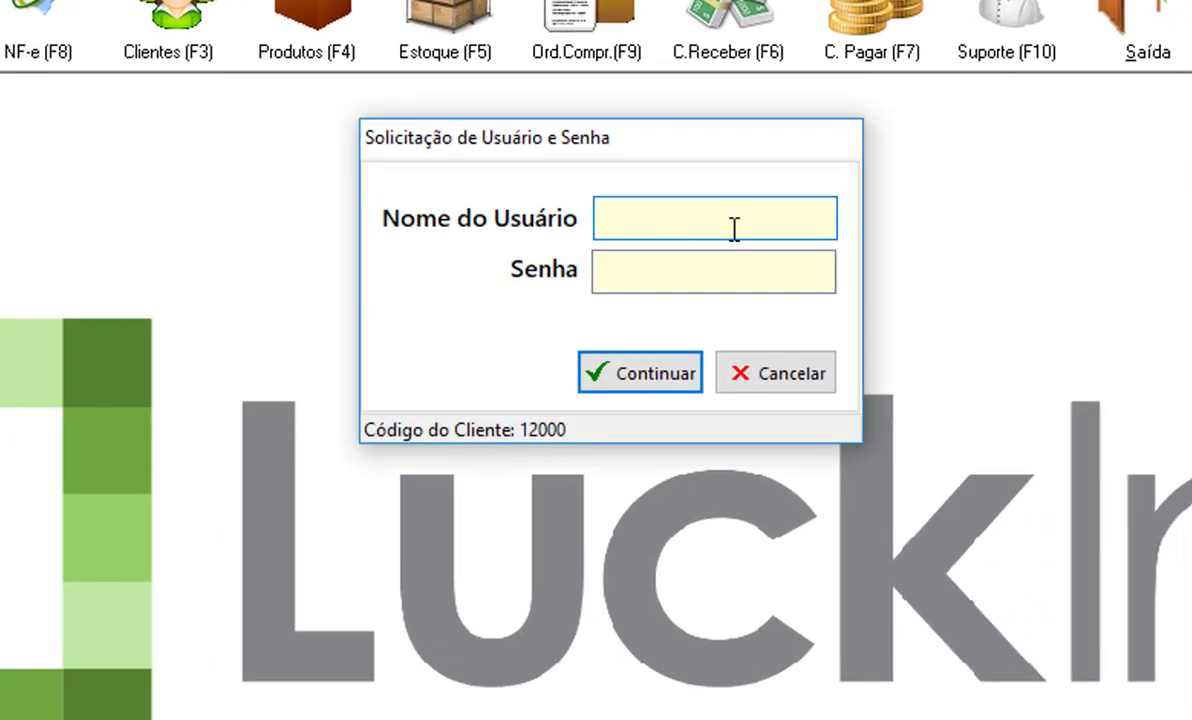
left_click(1016, 367)
type("RODRIGO")
key("Tab")
type("*****")
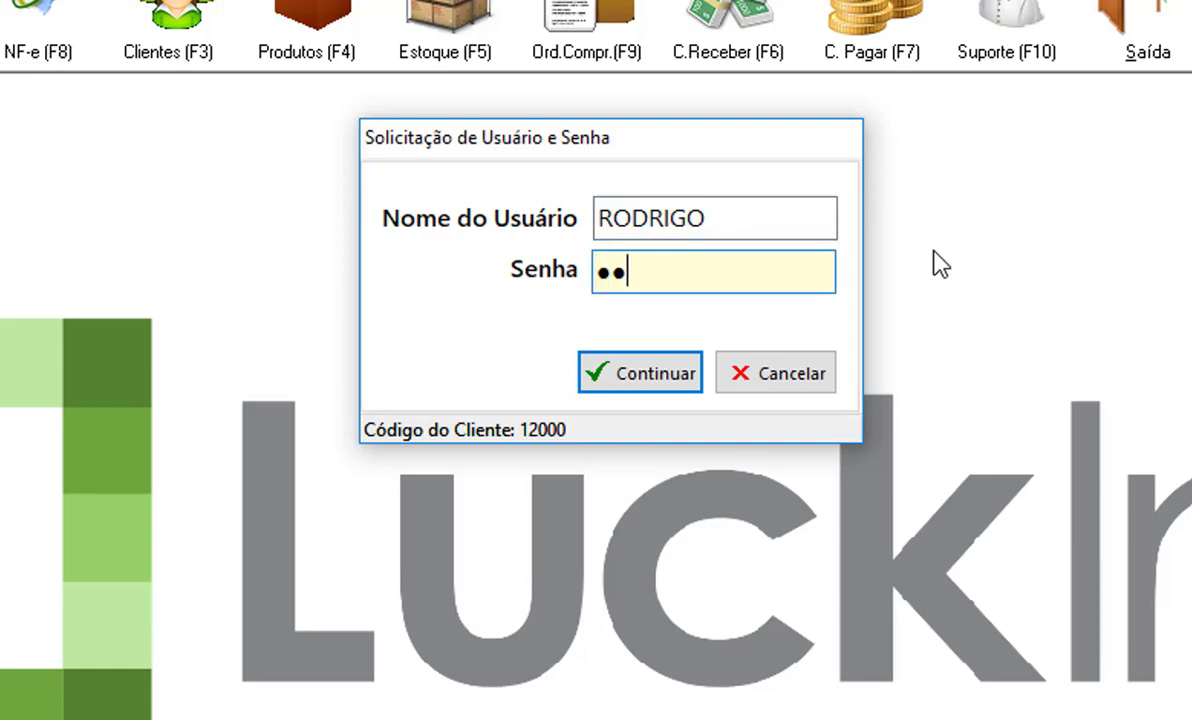
type("**")
key("Return")
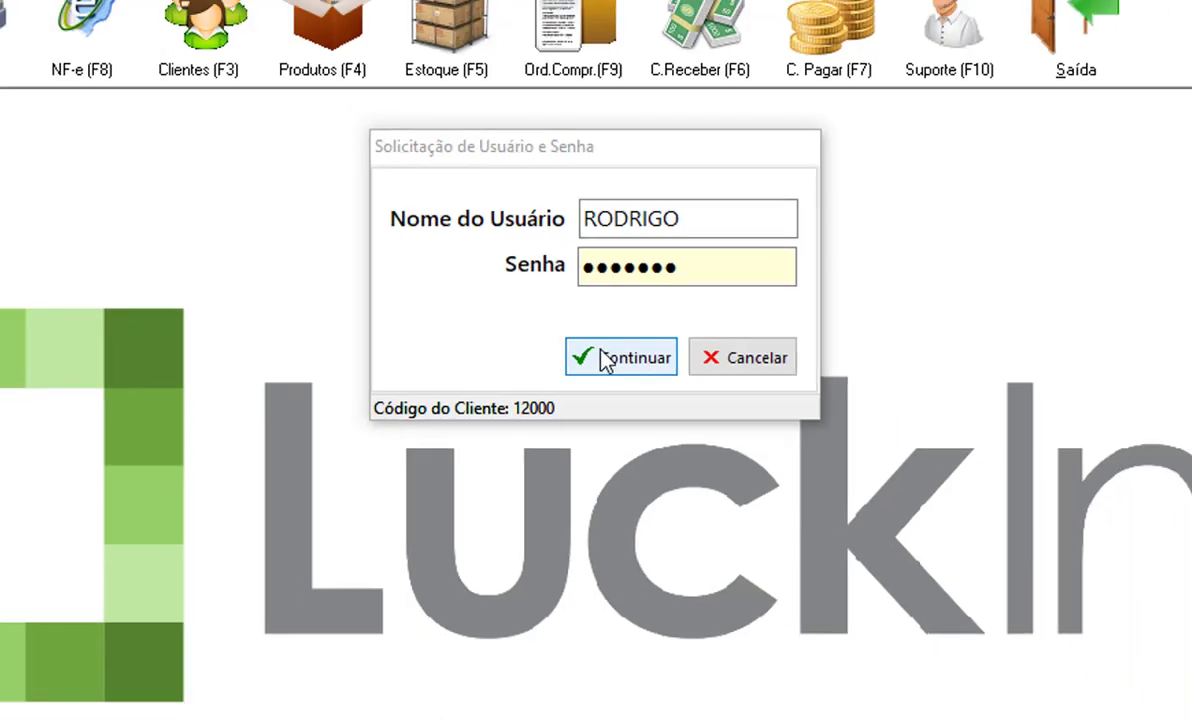
left_click(615, 375)
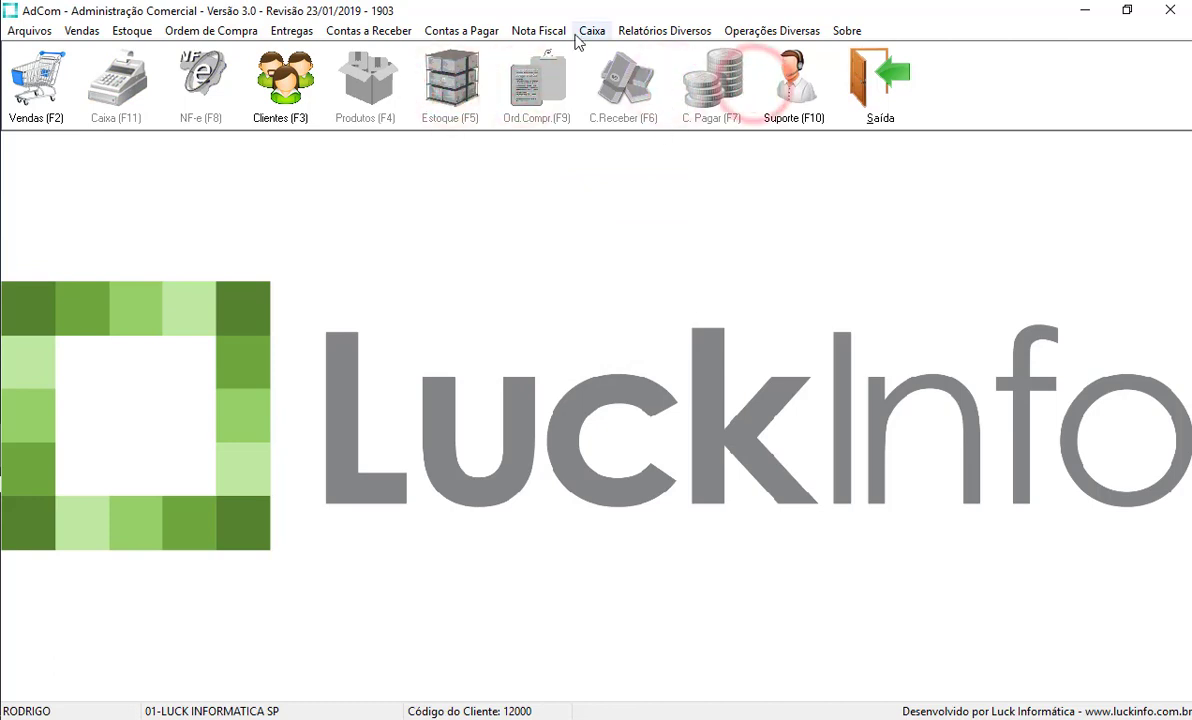
left_click(543, 31)
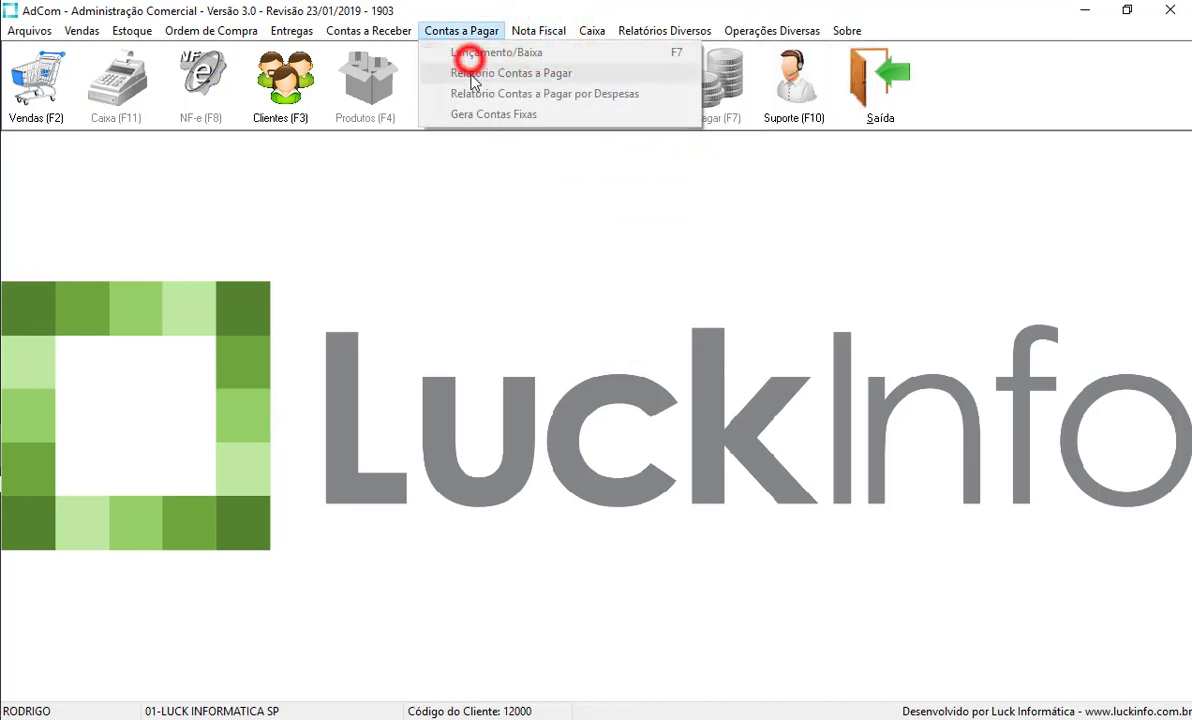
mouse_move(413, 22)
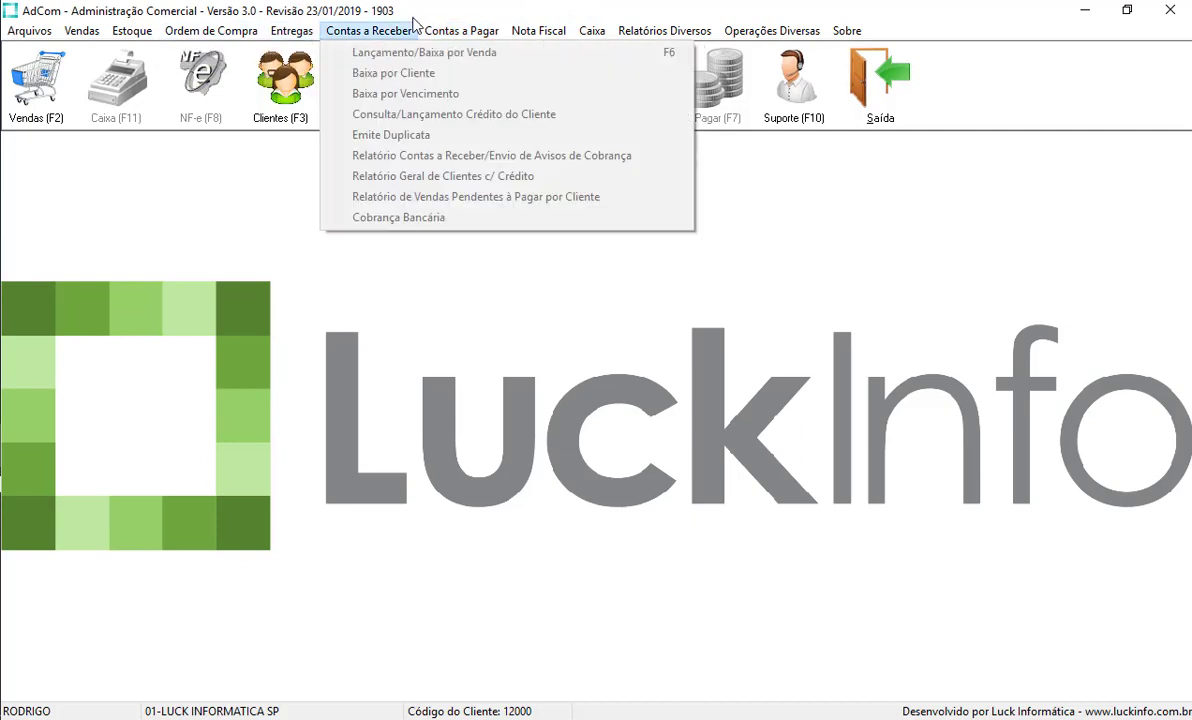
mouse_move(538, 31)
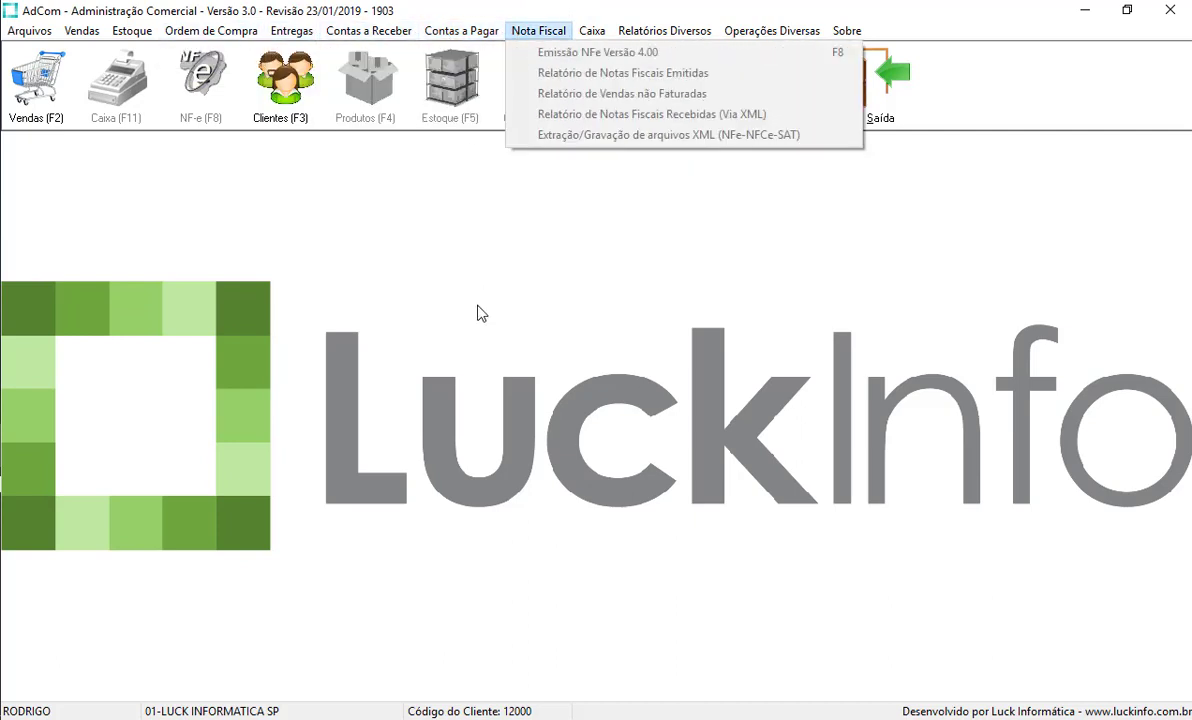
left_click(350, 321)
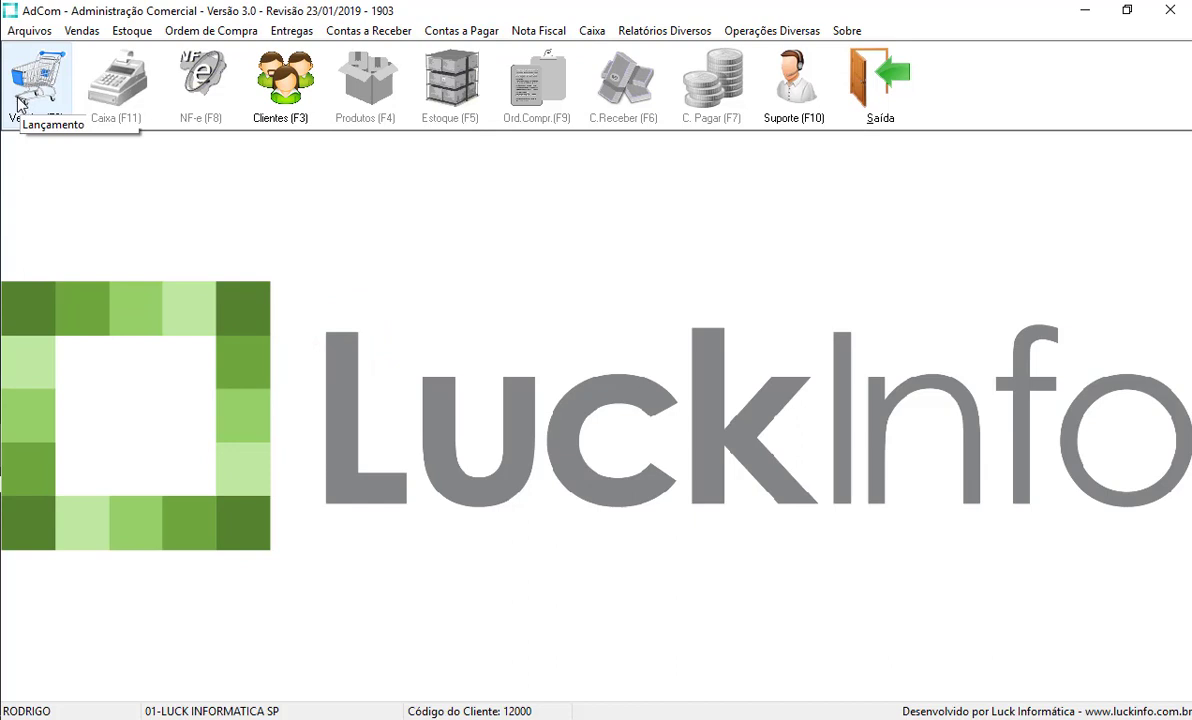
- List all 19 clients, try deleting client 8, and dismiss the Acesso Negado! refusal
left_click(291, 86)
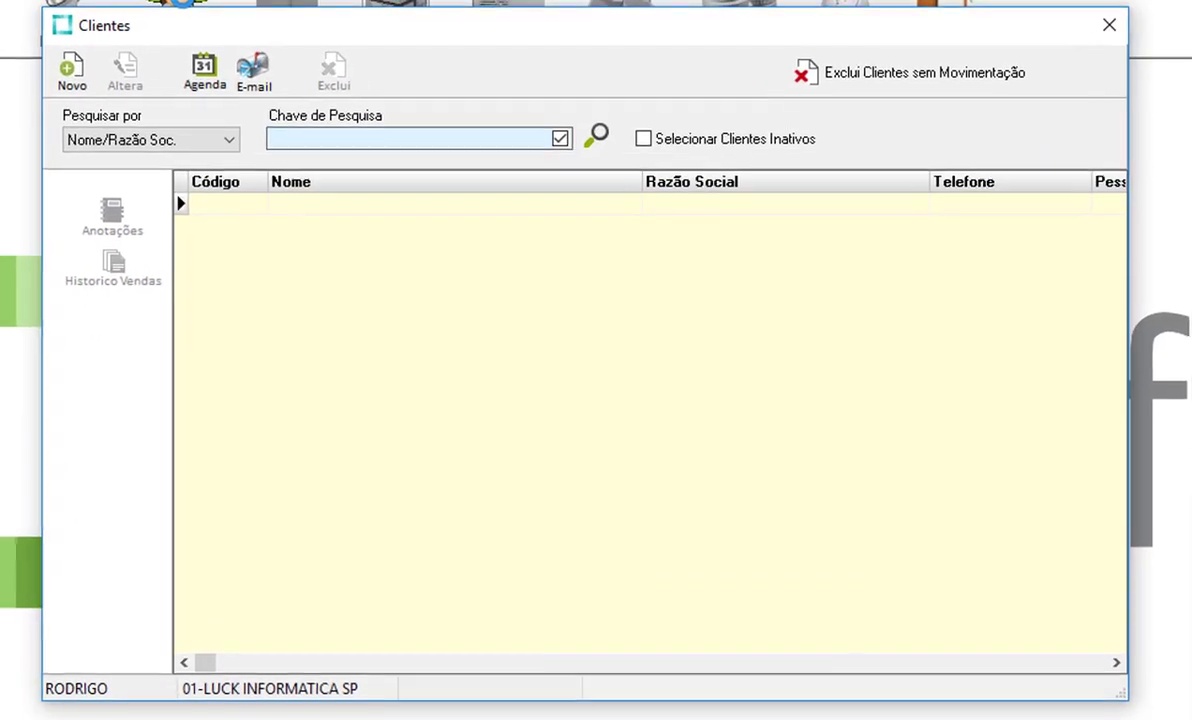
left_click(590, 137)
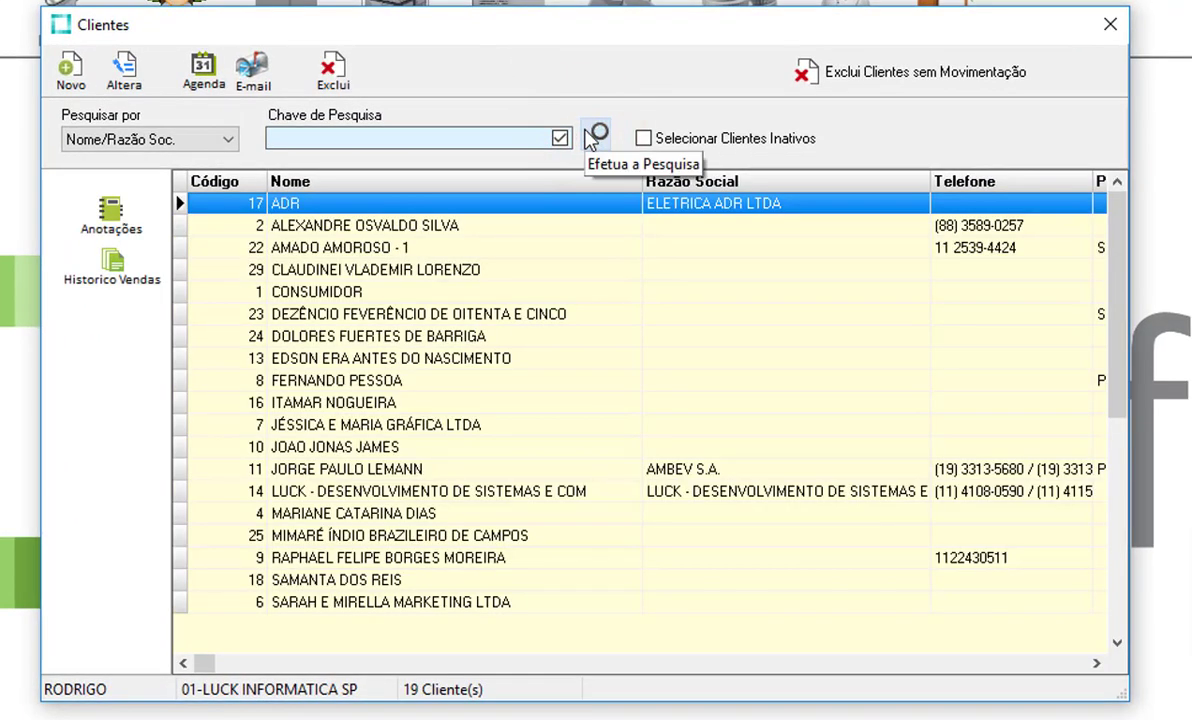
left_click(416, 388)
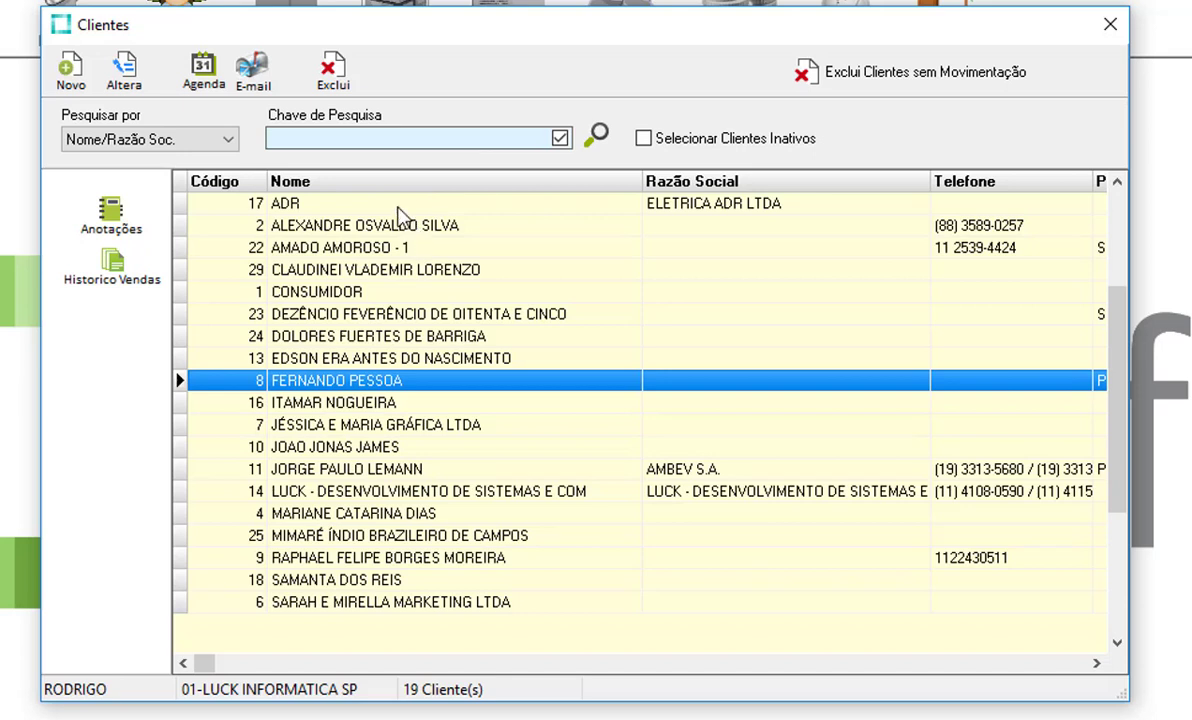
left_click(340, 85)
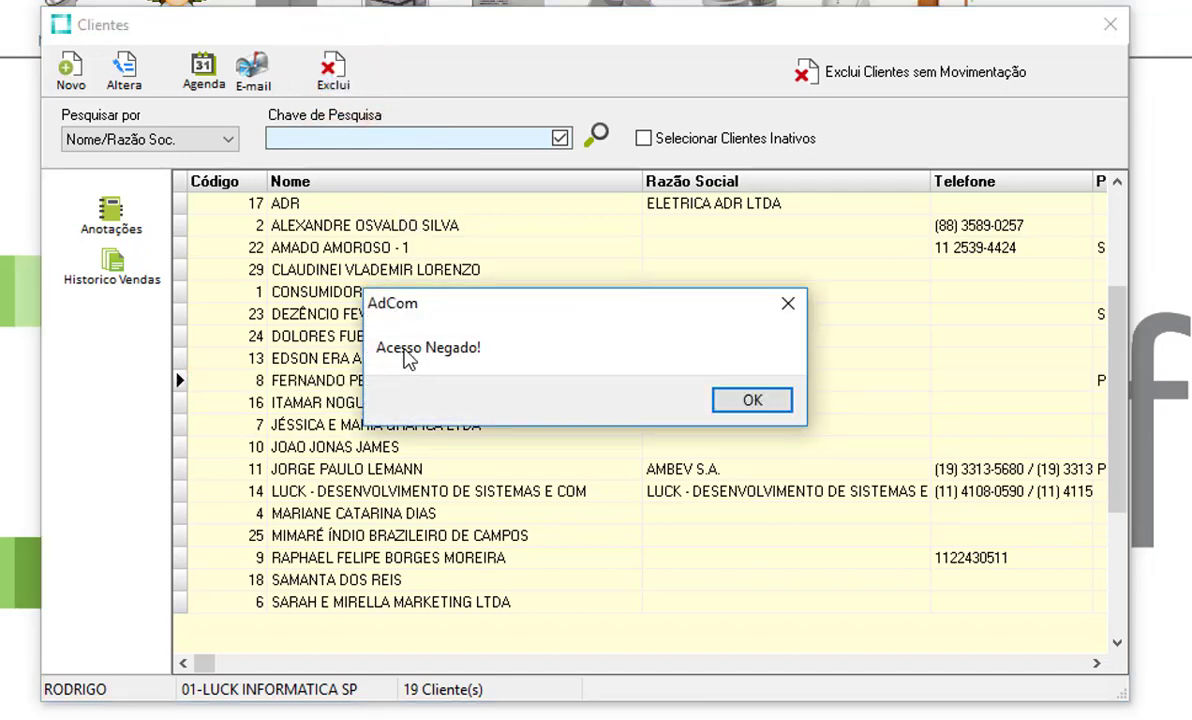
left_click(738, 398)
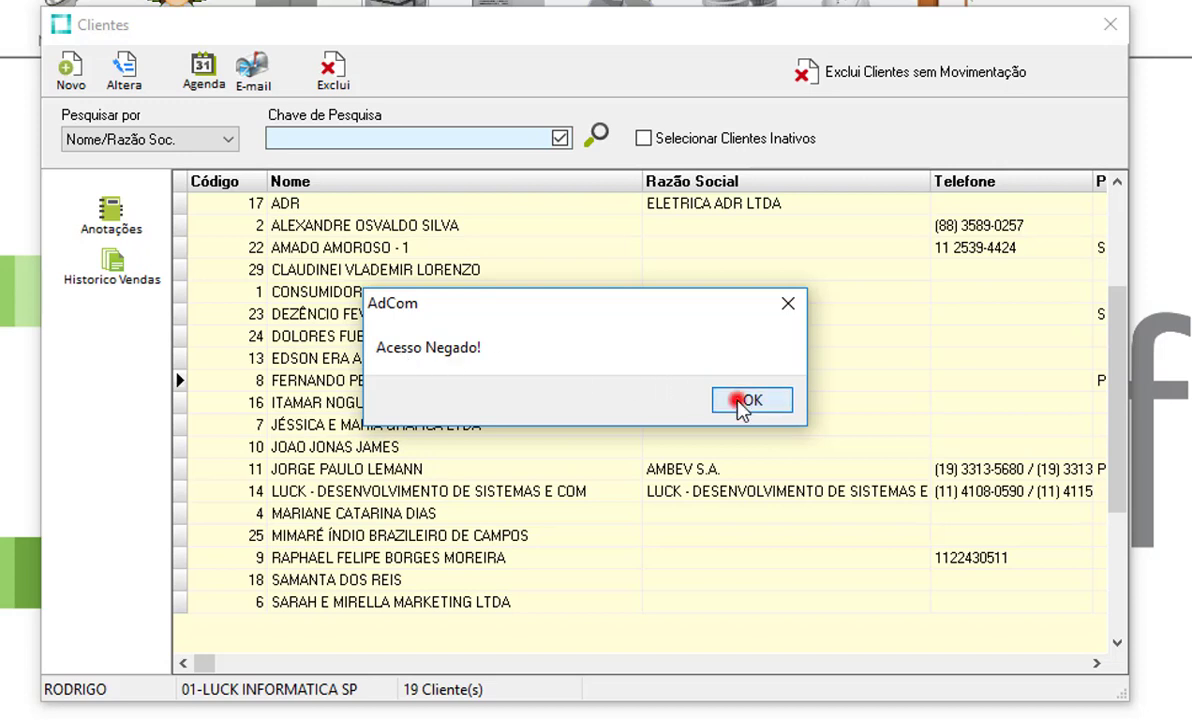
left_click(143, 84)
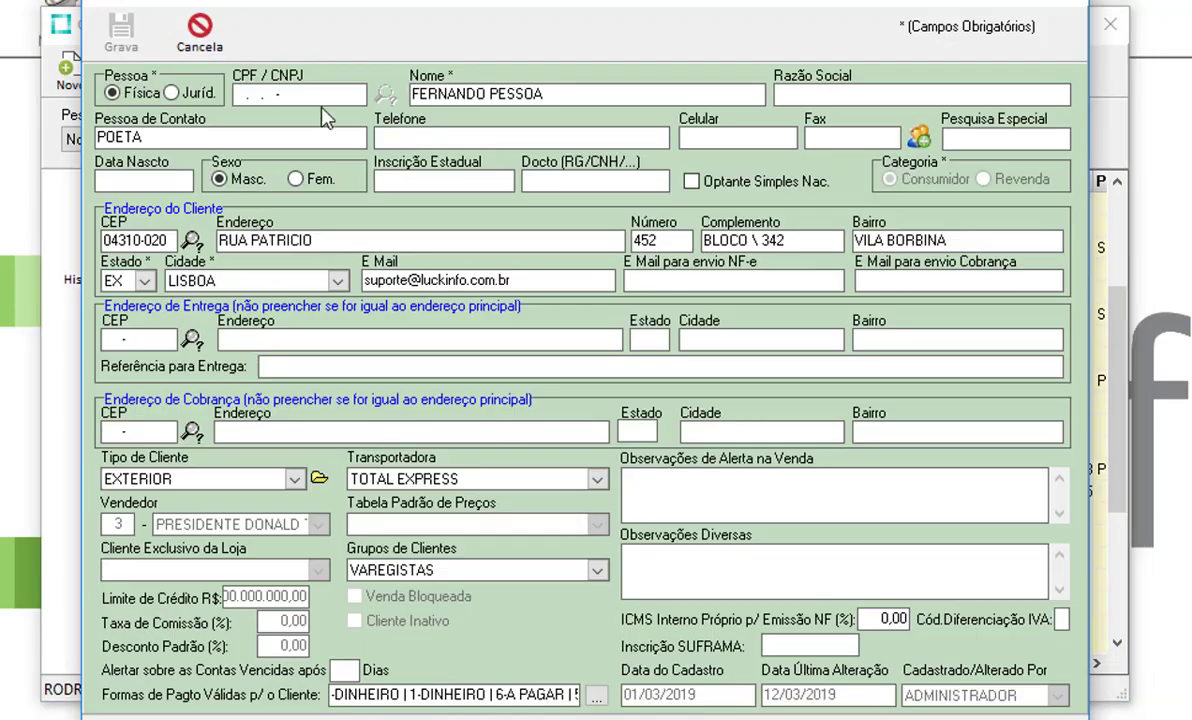
left_click(466, 100)
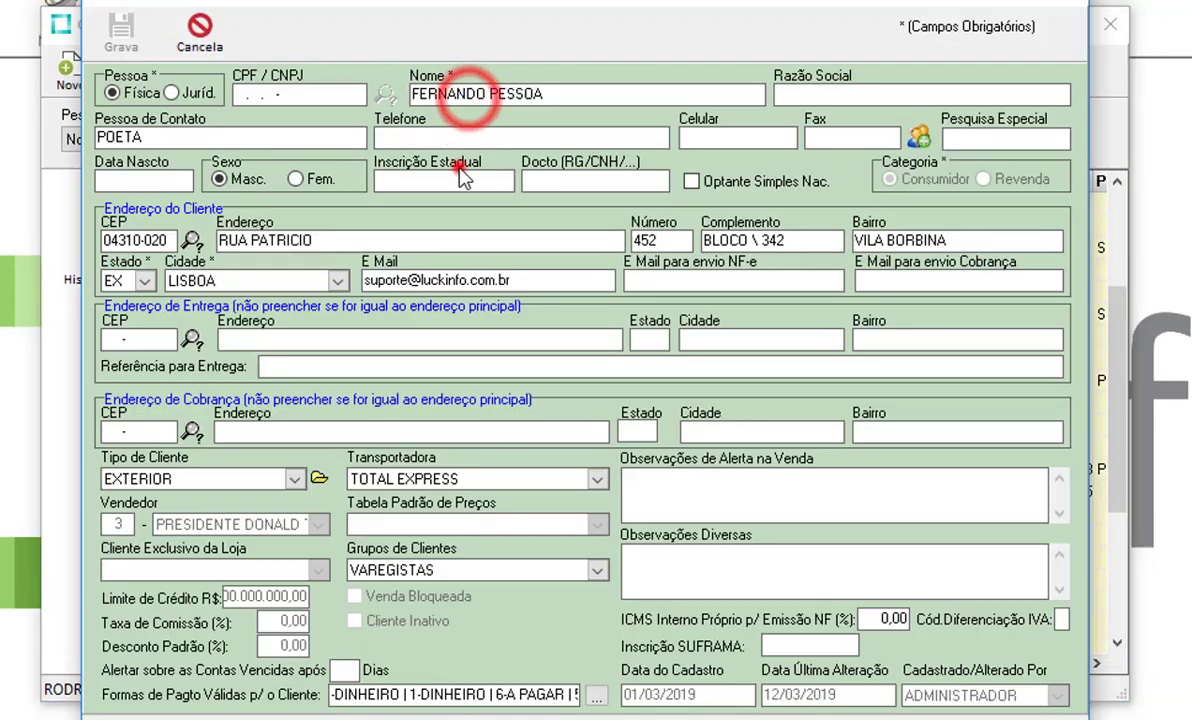
left_click(429, 275)
left_click(490, 281)
left_click(308, 241)
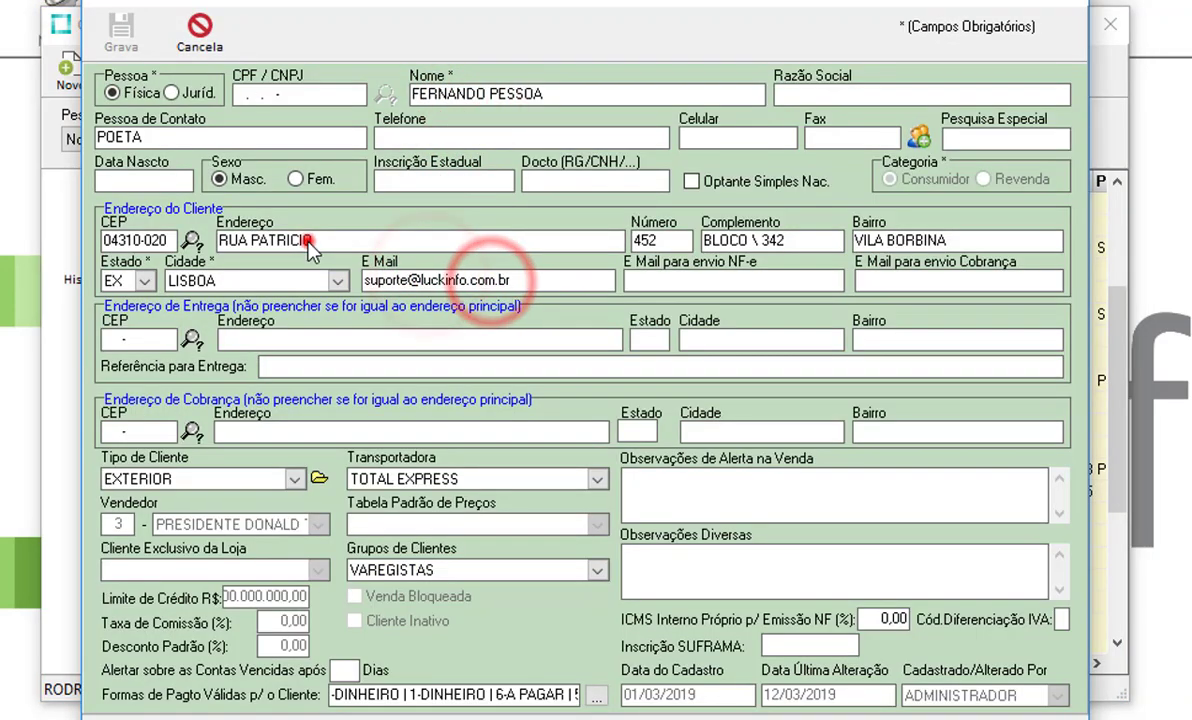
left_click(318, 244)
left_click(466, 478)
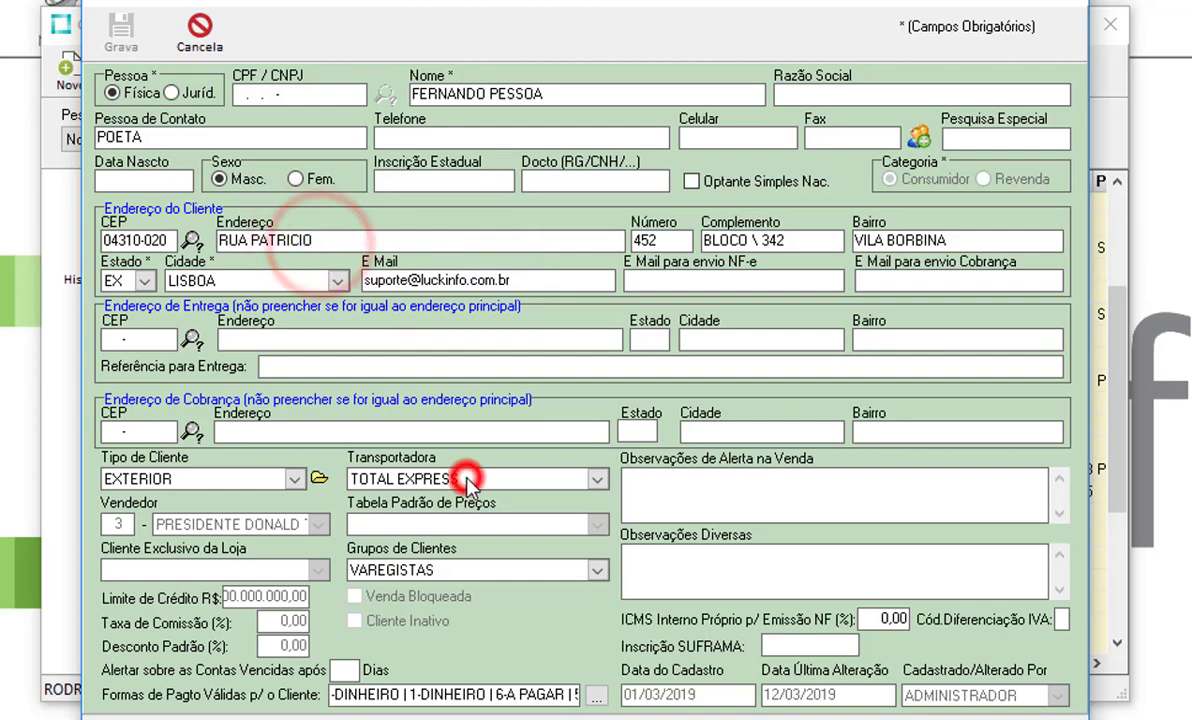
left_click(200, 28)
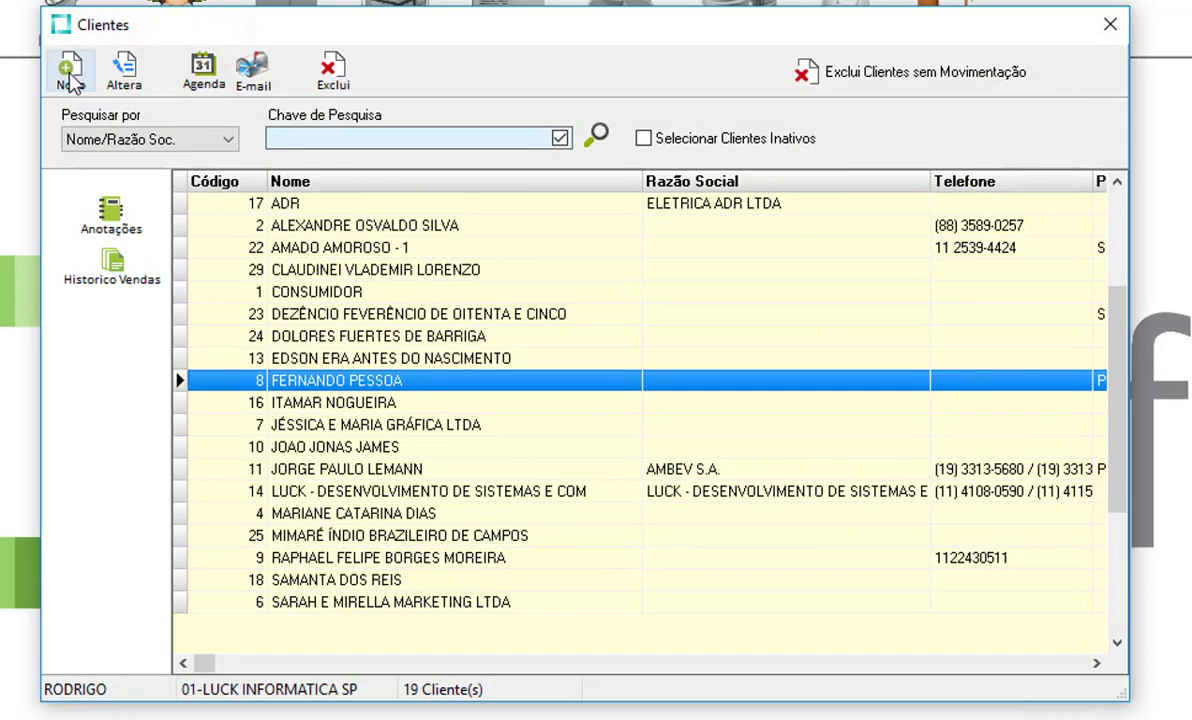
- Start a new client record, cancel it without saving, then close the Clientes window
left_click(70, 80)
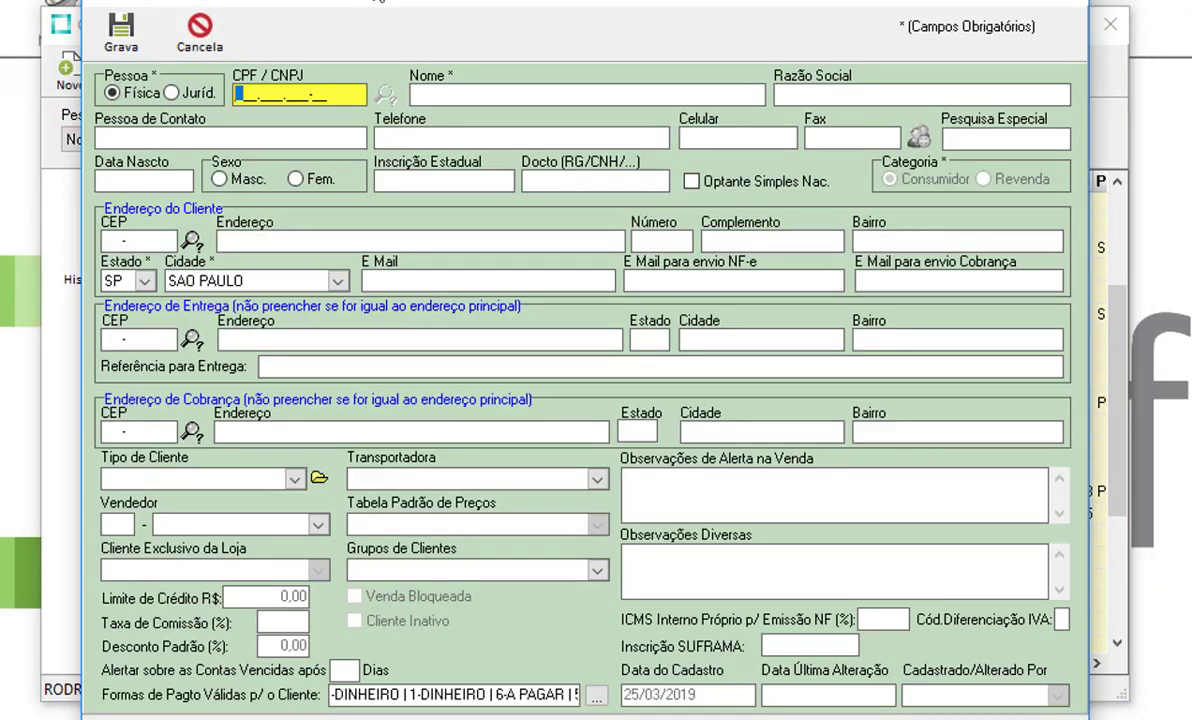
left_click(199, 30)
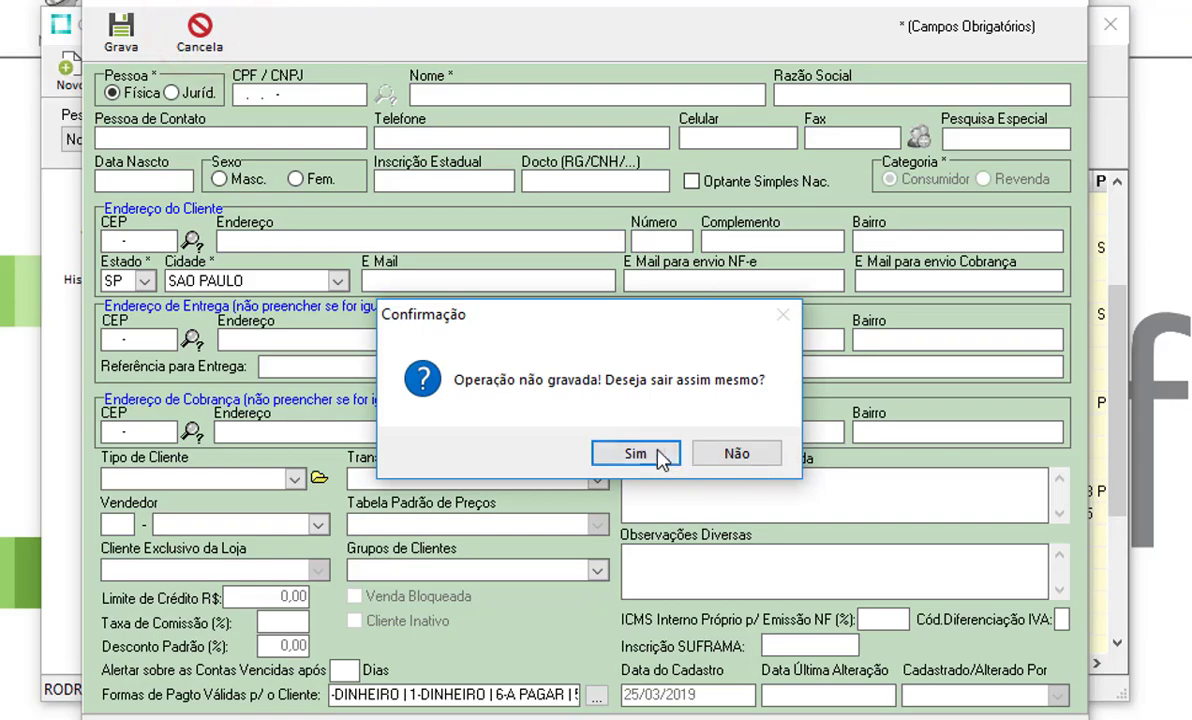
left_click(636, 454)
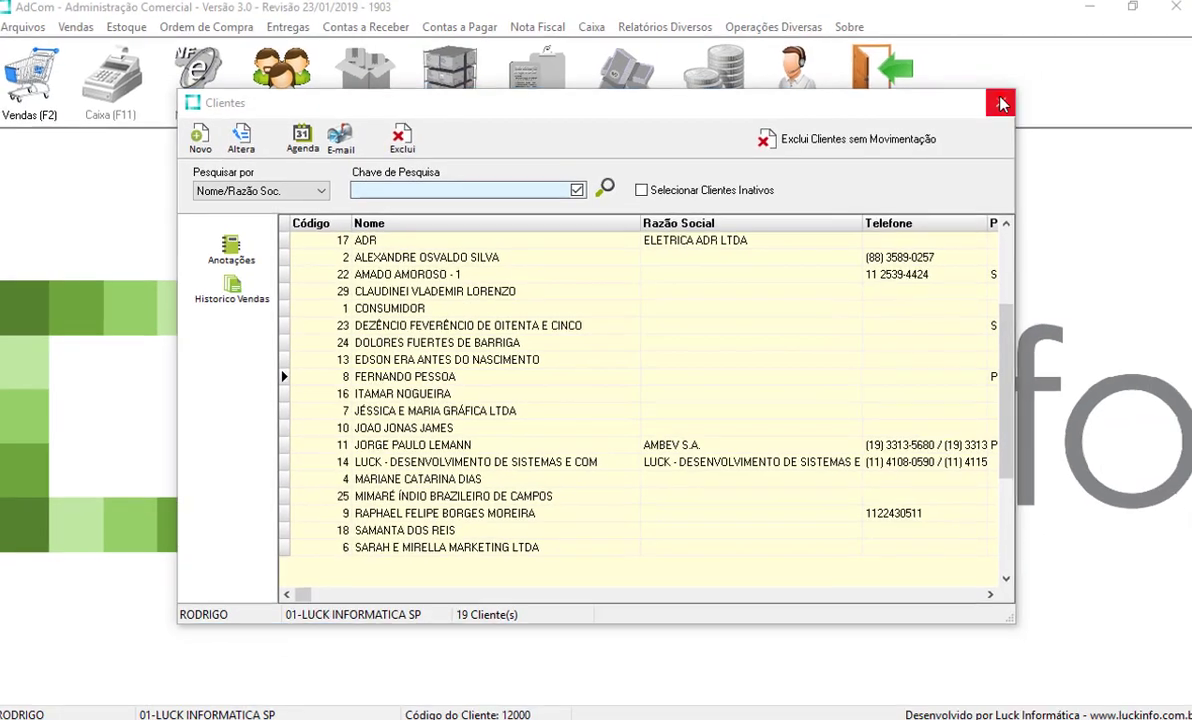
left_click(1001, 103)
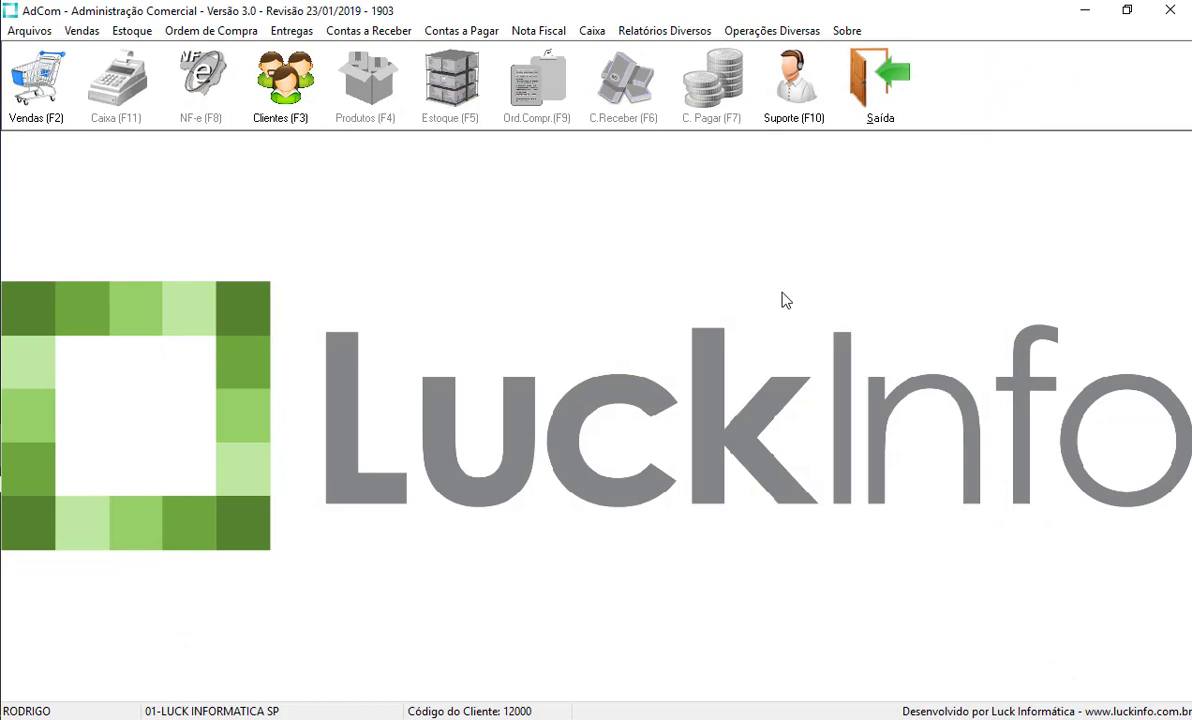